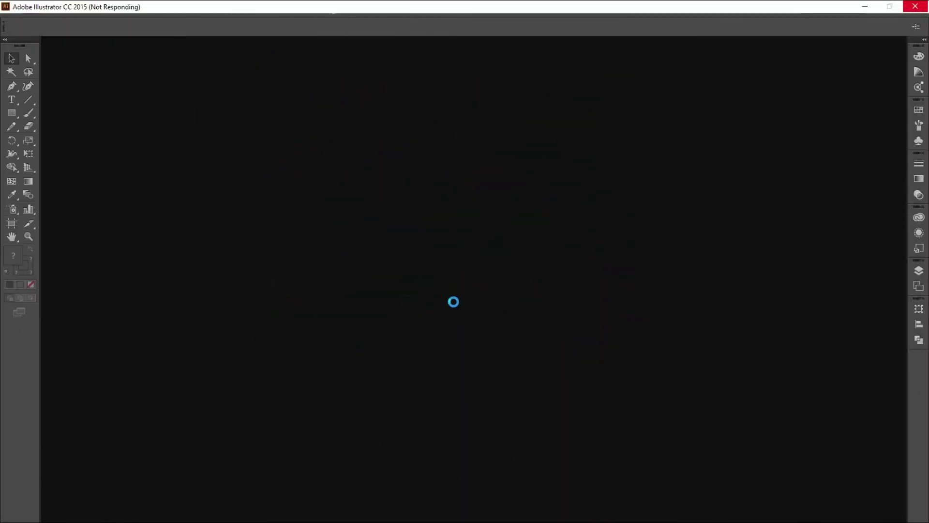
# Step: Create a new blank 1280 × 720 px document, Untitled-1, with units in pixels
pyautogui.click(555, 348)
pyautogui.press('Return')
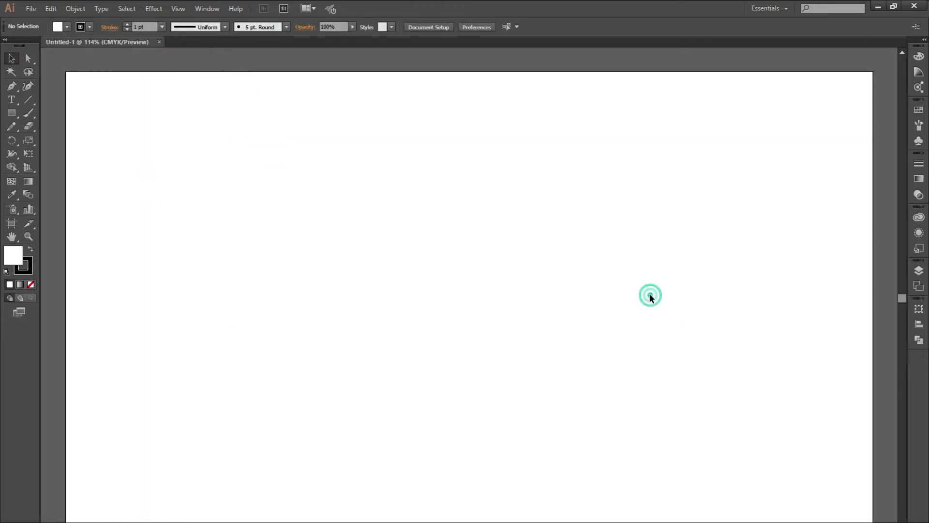
# Step: Pen a closed, thin curved stem shape, discarding the first attempt
pyautogui.click(539, 194)
pyautogui.click(483, 255)
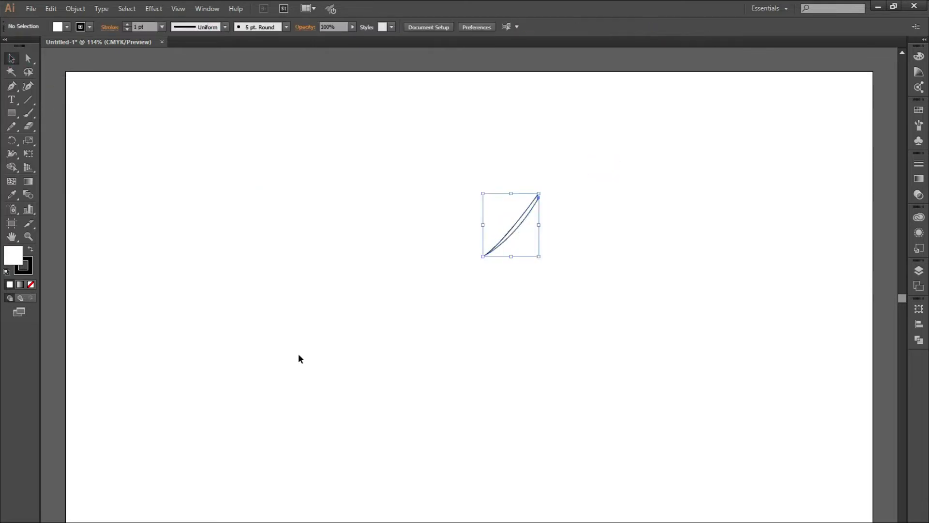
pyautogui.press('Delete')
pyautogui.click(334, 353)
pyautogui.moveTo(488, 150); pyautogui.dragTo(522, 46)
pyautogui.click(491, 222)
pyautogui.moveTo(338, 431); pyautogui.dragTo(218, 490)
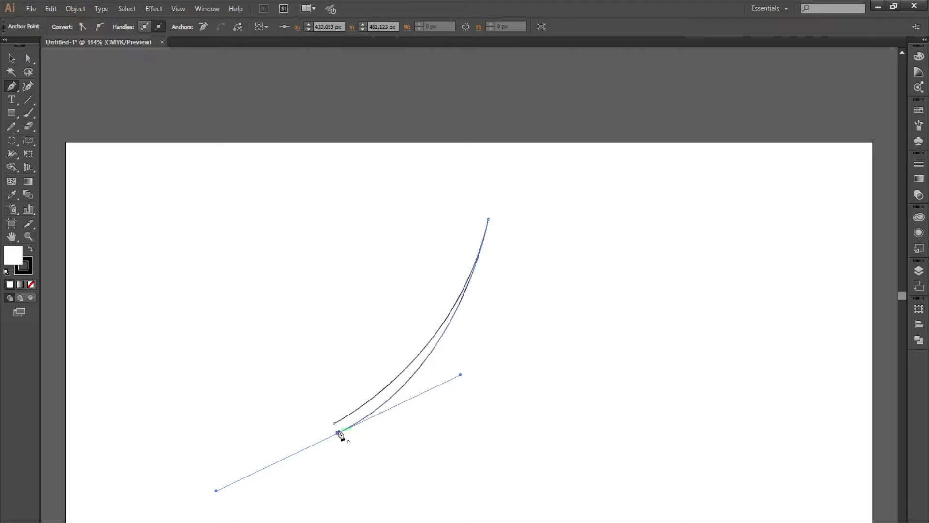
pyautogui.keyDown('ctrl'); pyautogui.click(228, 449); pyautogui.keyUp('ctrl')
# Step: Enlarge the stem shape and close off its bottom end
pyautogui.press('v')
pyautogui.hotkey('ctrl', 'a')
pyautogui.hotkey('ctrl', '-')
pyautogui.hotkey('ctrl', '-')
pyautogui.hotkey('ctrl', '-')
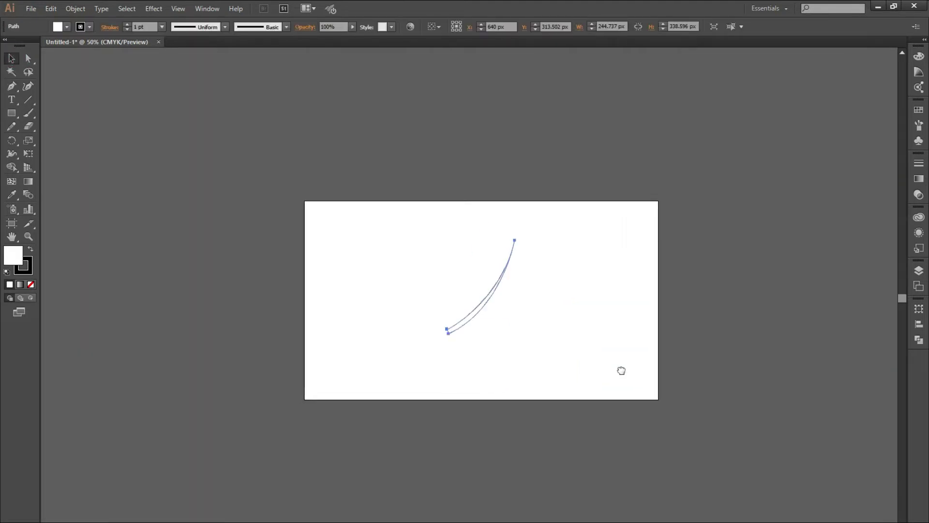
pyautogui.moveTo(411, 325); pyautogui.dragTo(327, 394)
pyautogui.scroll(5, 352, 394)
pyautogui.press('p')
pyautogui.moveTo(325, 356); pyautogui.dragTo(327, 364)
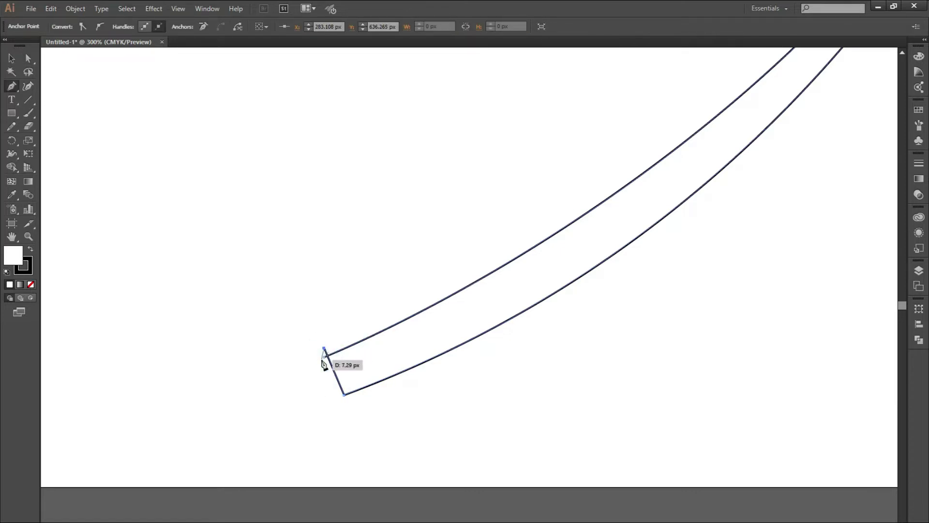
# Step: Taper the stem's bottom tip by pulling its anchor in, then reposition the stem
pyautogui.press('a')
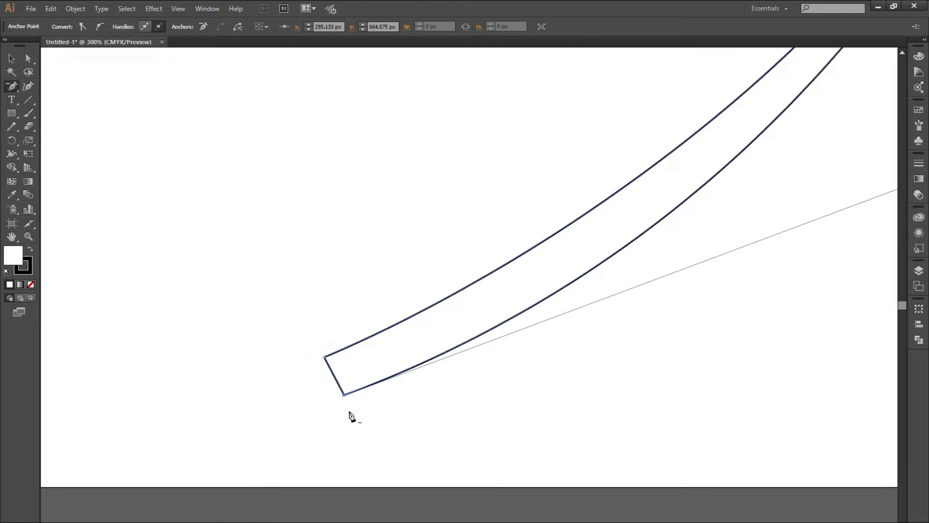
pyautogui.click(345, 396)
pyautogui.moveTo(345, 396); pyautogui.dragTo(333, 362)
pyautogui.hotkey('ctrl', '1')
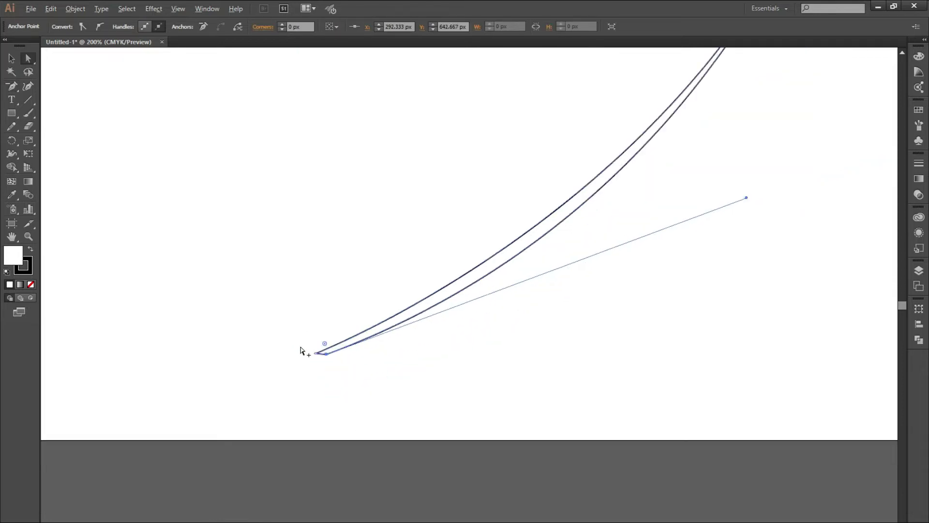
pyautogui.click(12, 58)
pyautogui.moveTo(394, 348); pyautogui.dragTo(370, 346)
pyautogui.hotkey('ctrl', '+')
pyautogui.click(117, 221)
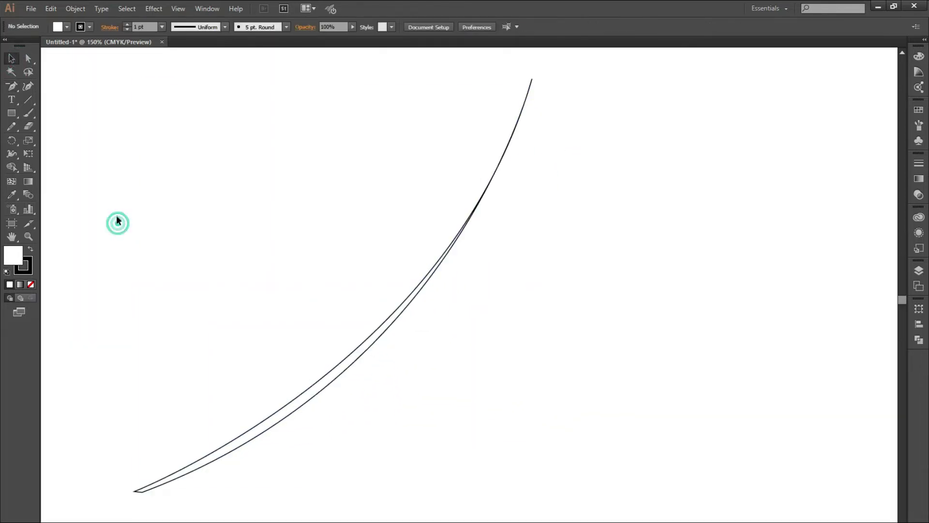
# Step: Pen a pointed, curved leaf outline that starts and ends on the stem
pyautogui.click(216, 448)
pyautogui.hotkey('ctrl', '-')
pyautogui.moveTo(424, 145)
pyautogui.mouseDown()
pyautogui.moveTo(668, 99)
pyautogui.moveTo(711, 172)
pyautogui.mouseUp()
pyautogui.scroll(2, 668, 99)
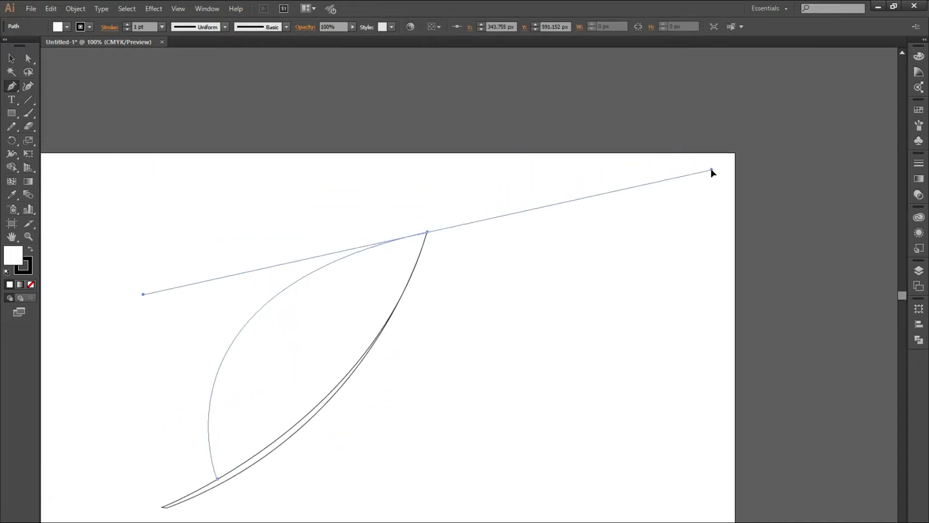
pyautogui.moveTo(426, 232); pyautogui.dragTo(429, 297)
pyautogui.scroll(-3, 430, 296)
pyautogui.moveTo(246, 366); pyautogui.dragTo(315, 370)
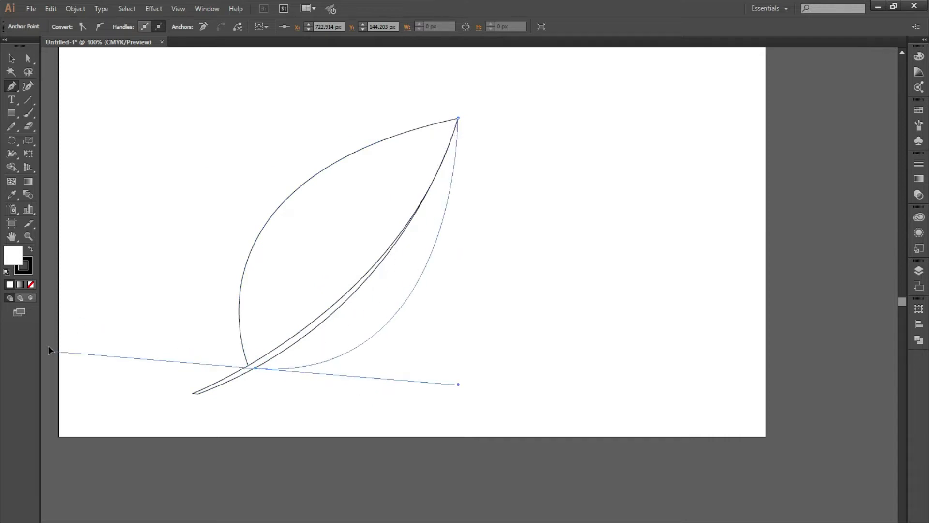
pyautogui.hscroll(-2, 314, 371)
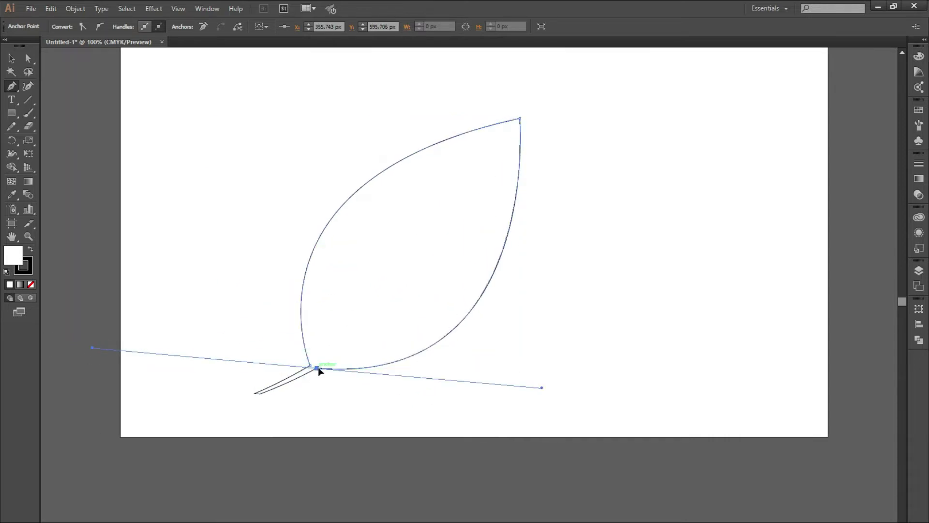
# Step: Fill the left leaf half light green with the Shape Builder
pyautogui.press('v')
pyautogui.moveTo(624, 165); pyautogui.dragTo(194, 436)
pyautogui.hotkey('shift', 'm')
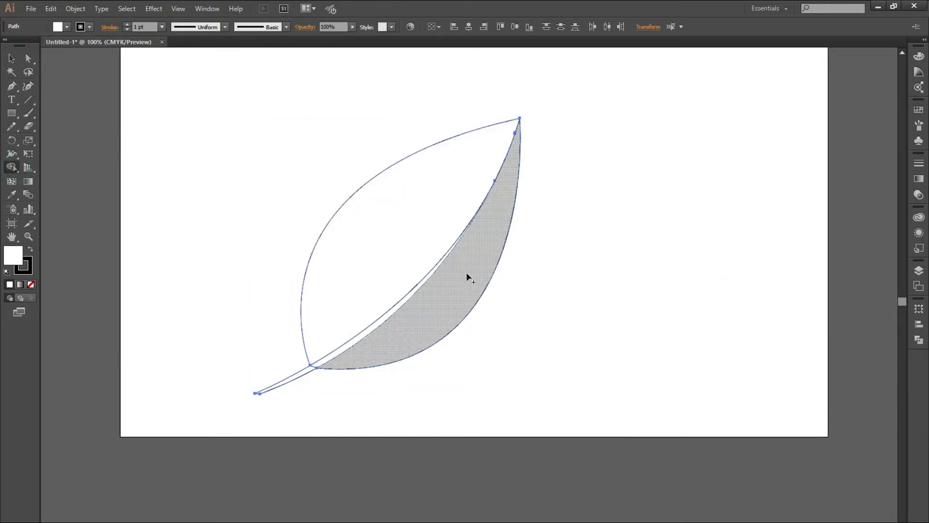
pyautogui.doubleClick(13, 255)
pyautogui.moveTo(527, 359); pyautogui.dragTo(527, 376)
pyautogui.click(494, 297)
pyautogui.click(628, 297)
pyautogui.click(408, 236)
# Step: Fill the right leaf half dark green 05602E
pyautogui.doubleClick(13, 255)
pyautogui.click(499, 366)
pyautogui.press('Return')
pyautogui.click(475, 272)
pyautogui.press('v')
pyautogui.click(186, 238)
# Step: Merge the white strip between the halves into the stem
pyautogui.click(261, 389)
pyautogui.scroll(5, 263, 401)
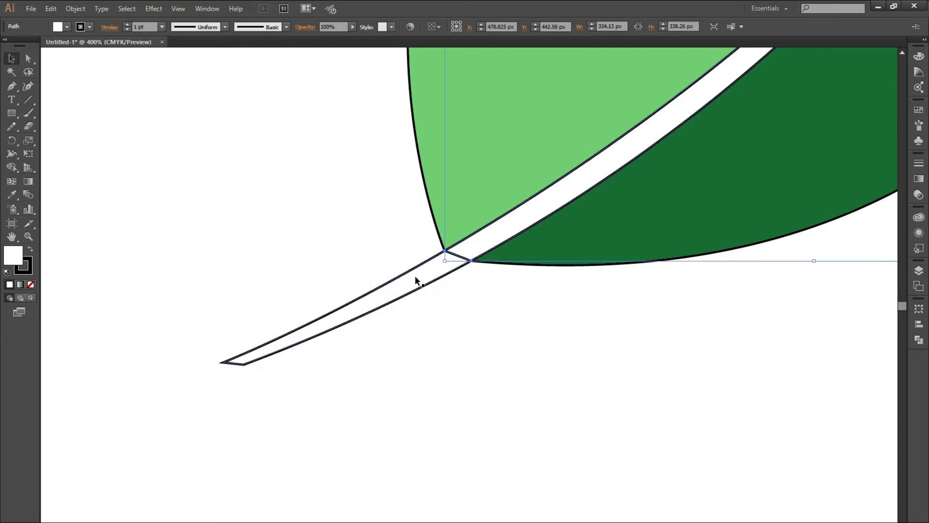
pyautogui.hotkey('ctrl', 'a')
pyautogui.hotkey('shift', 'm')
pyautogui.moveTo(462, 249); pyautogui.dragTo(432, 262)
# Step: Extend the stem tip down and to the left
pyautogui.press('a')
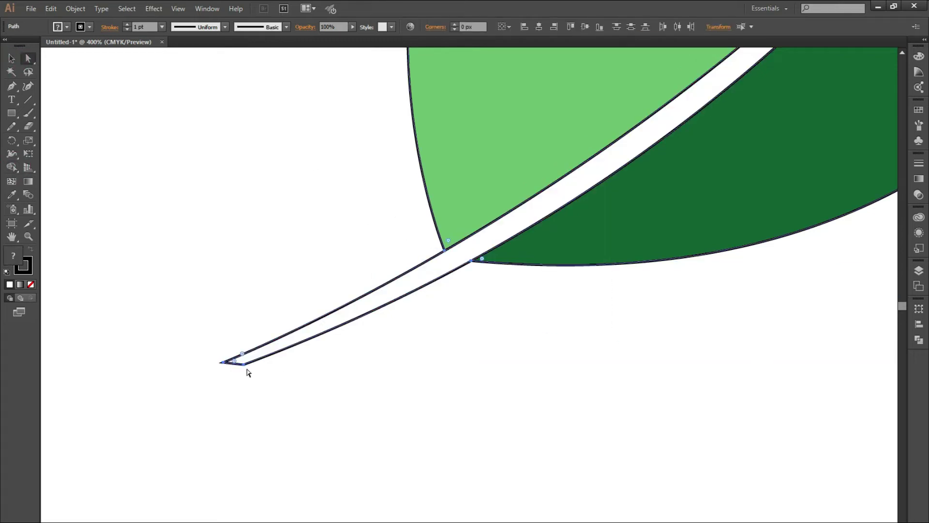
pyautogui.moveTo(244, 363); pyautogui.dragTo(240, 373)
pyautogui.scroll(-3, 372, 382)
pyautogui.scroll(-2, 429, 393)
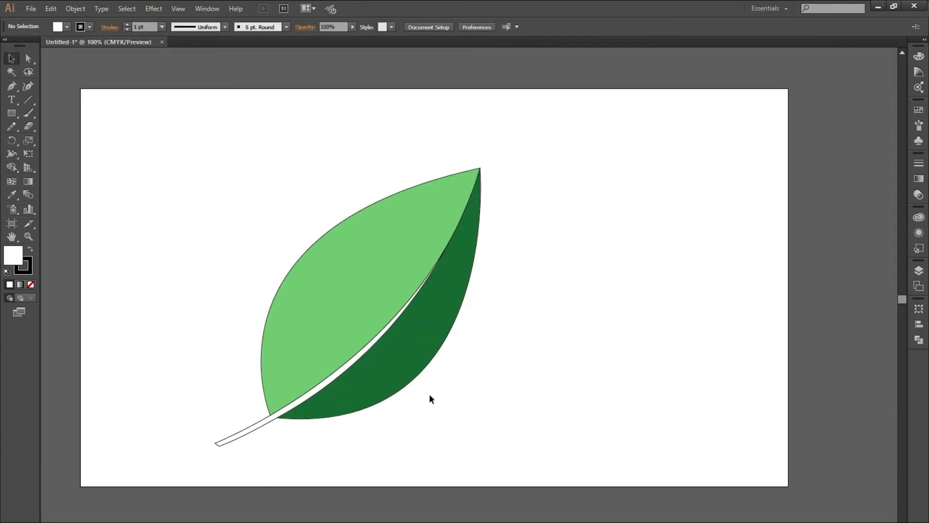
pyautogui.press('v')
pyautogui.click(362, 263)
# Step: Apply a gradient to the light leaf half and make its dark stop a deep green
pyautogui.click(346, 285)
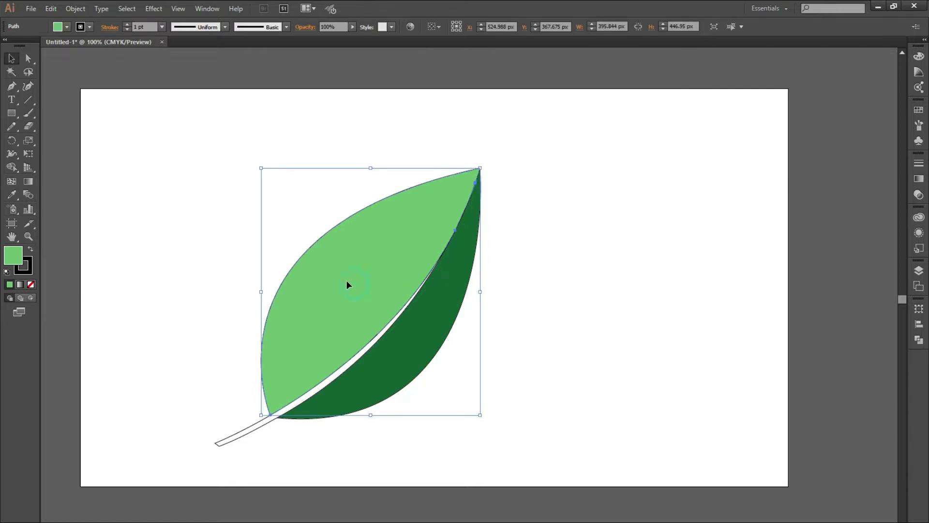
pyautogui.click(918, 178)
pyautogui.click(781, 172)
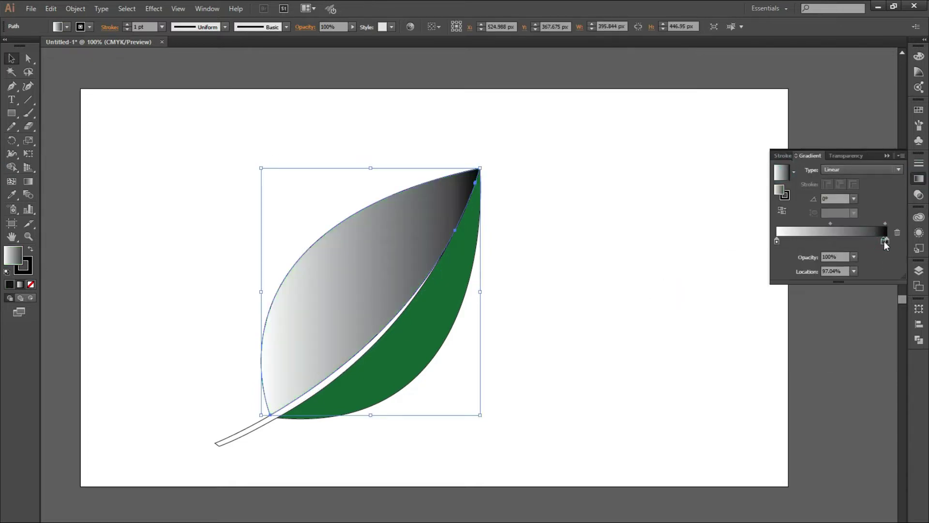
pyautogui.doubleClick(886, 242)
pyautogui.click(883, 252)
pyautogui.click(830, 289)
pyautogui.click(798, 353)
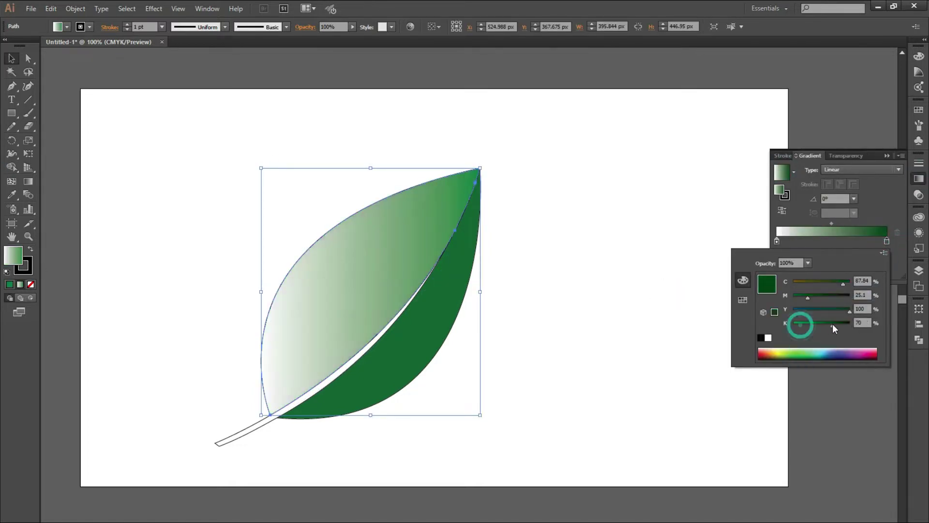
pyautogui.moveTo(798, 322); pyautogui.dragTo(840, 323)
# Step: Make the gradient's light stop a bright green
pyautogui.doubleClick(777, 241)
pyautogui.click(883, 252)
pyautogui.click(829, 288)
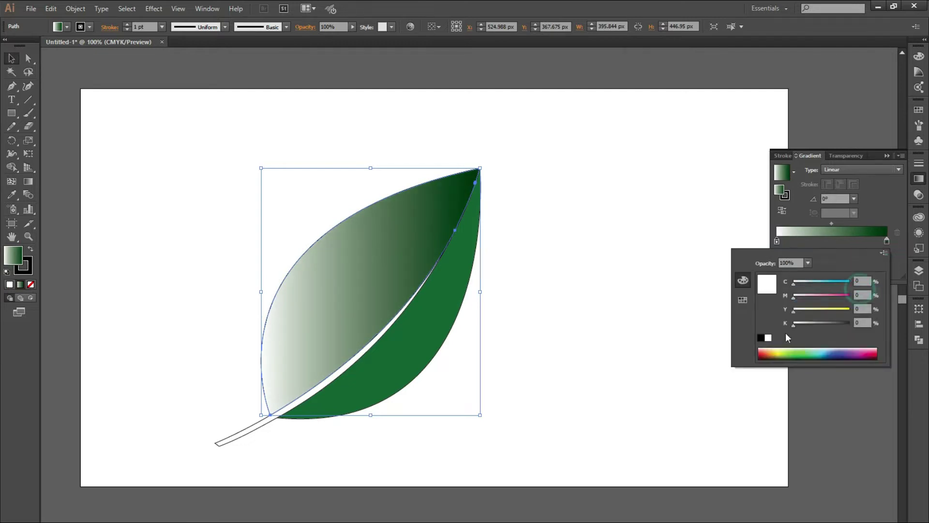
pyautogui.click(800, 353)
pyautogui.click(800, 323)
# Step: Set the gradient to Radial, widening its spread and centring it on the leaf half
pyautogui.click(866, 169)
pyautogui.click(841, 194)
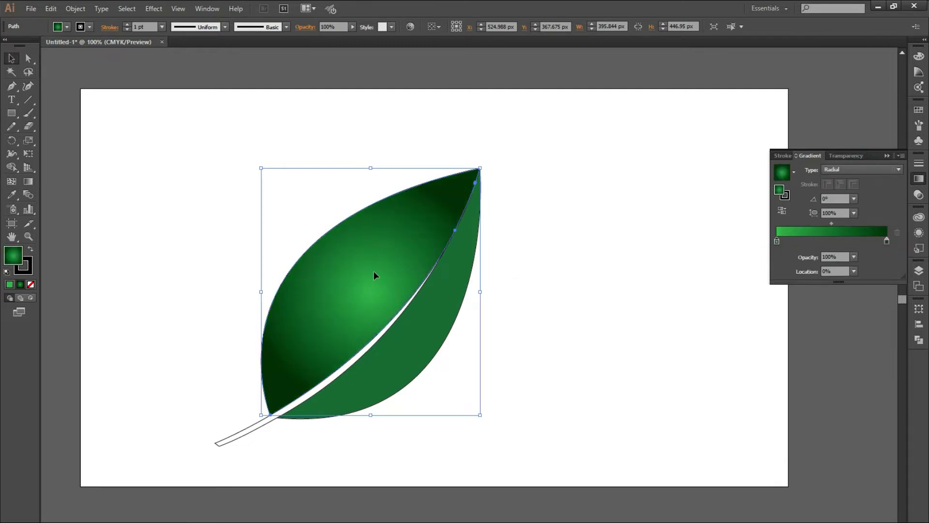
pyautogui.press('g')
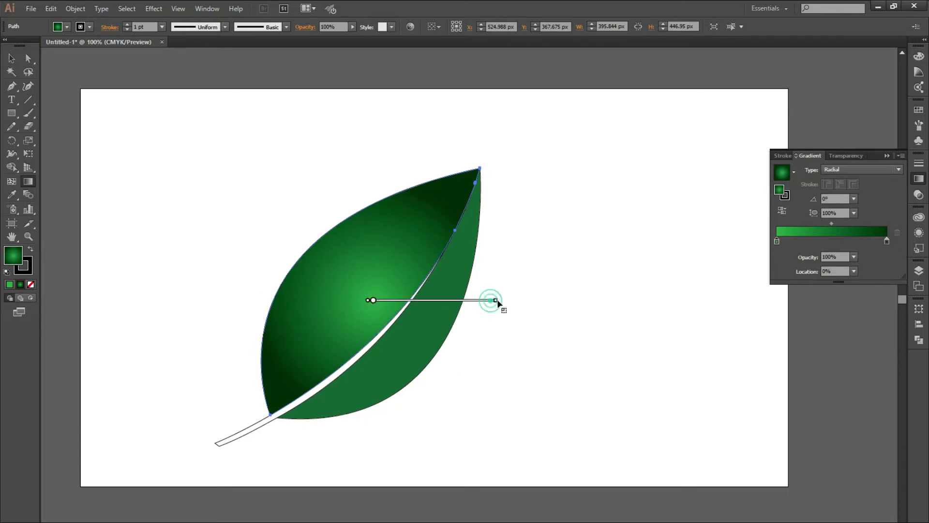
pyautogui.moveTo(491, 300); pyautogui.dragTo(533, 303)
pyautogui.moveTo(433, 300)
pyautogui.mouseDown()
pyautogui.moveTo(463, 323)
pyautogui.moveTo(452, 314)
pyautogui.mouseUp()
# Step: Eyedropper the radial green gradient onto the dark right half and redraw it across that half
pyautogui.press('v')
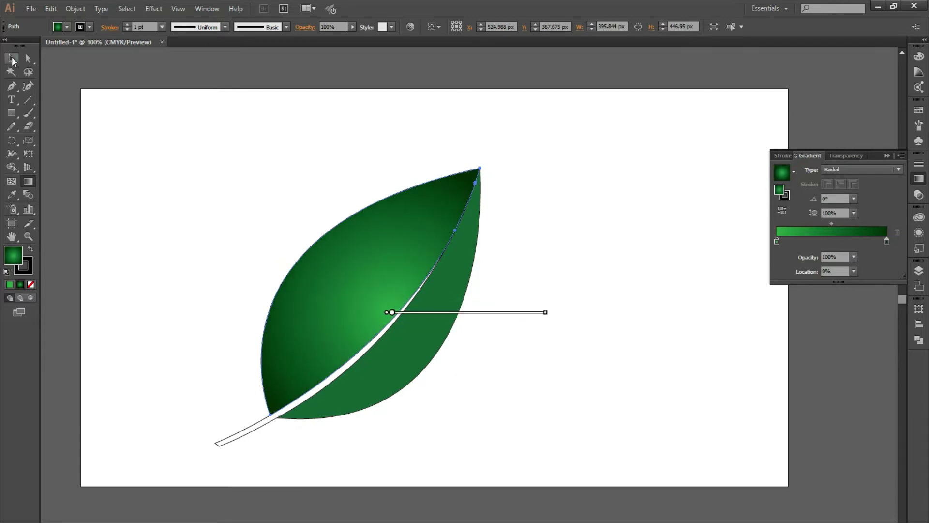
pyautogui.click(886, 156)
pyautogui.click(442, 332)
pyautogui.click(12, 194)
pyautogui.click(407, 269)
pyautogui.press('v')
pyautogui.press('g')
pyautogui.moveTo(427, 285); pyautogui.dragTo(300, 438)
pyautogui.moveTo(379, 405); pyautogui.dragTo(508, 191)
# Step: Fill the stem with medium green 059359
pyautogui.press('v')
pyautogui.click(108, 230)
pyautogui.click(251, 428)
pyautogui.doubleClick(17, 257)
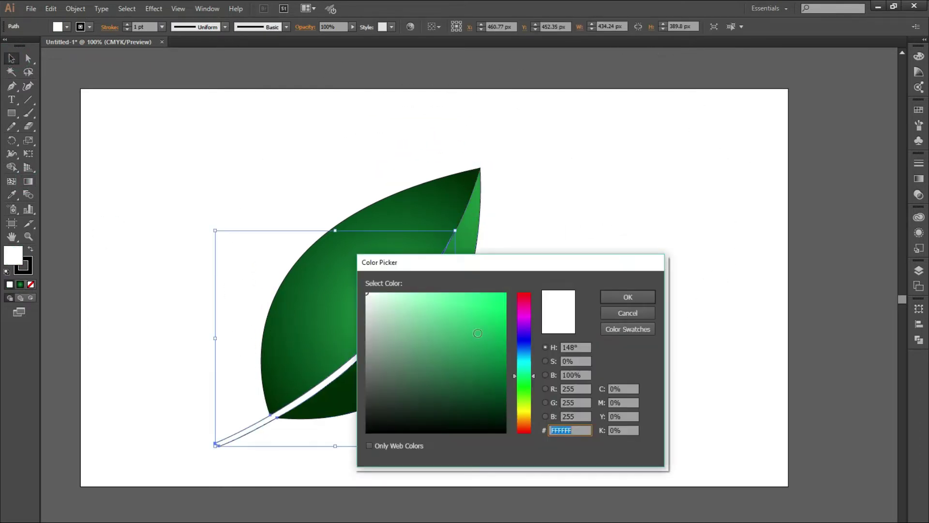
pyautogui.moveTo(523, 362); pyautogui.dragTo(524, 352)
pyautogui.click(524, 372)
pyautogui.click(503, 351)
pyautogui.click(627, 297)
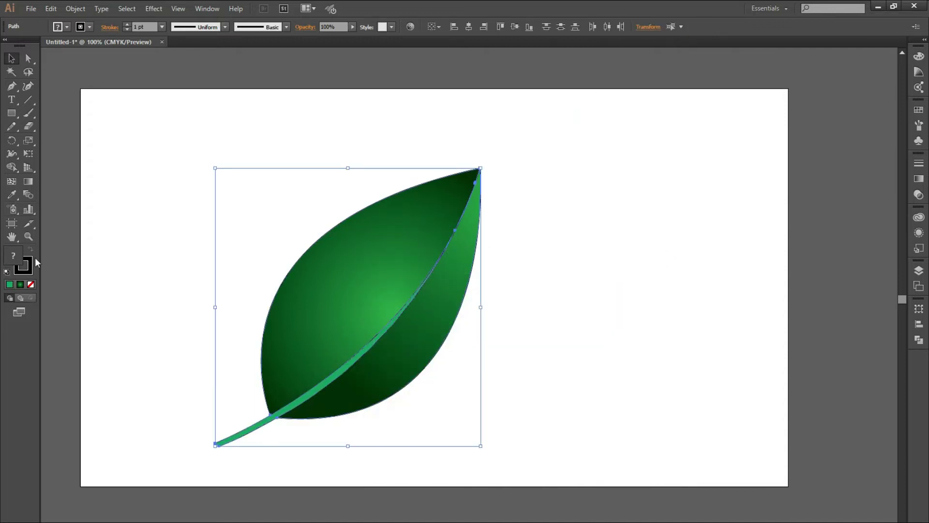
pyautogui.click(166, 206)
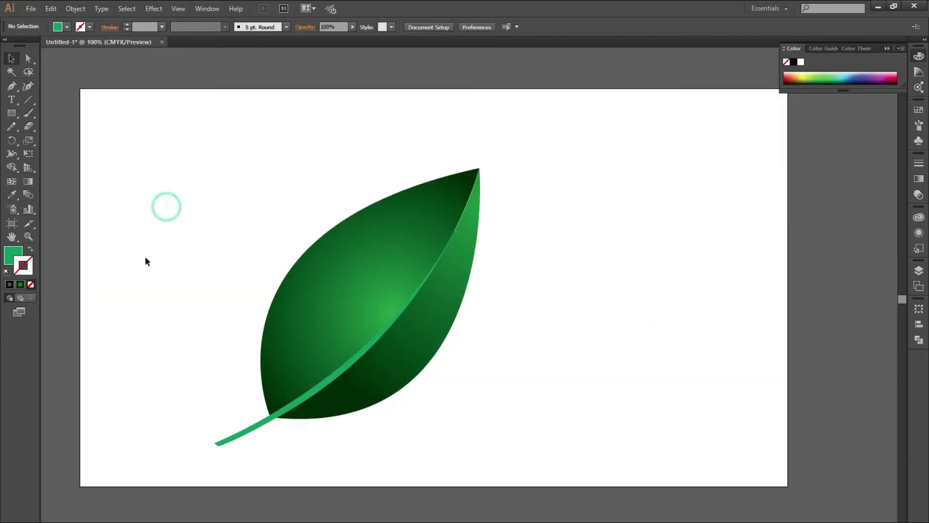
# Step: Pen a thin curved vein shape and position it along the stem in the left half
pyautogui.press('p')
pyautogui.click(295, 398)
pyautogui.moveTo(300, 272); pyautogui.dragTo(344, 193)
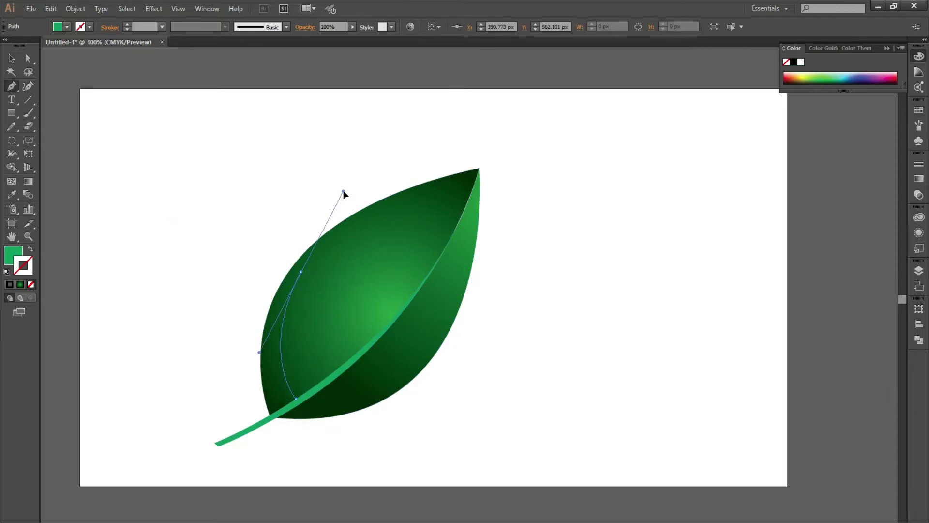
pyautogui.moveTo(331, 459); pyautogui.dragTo(316, 430)
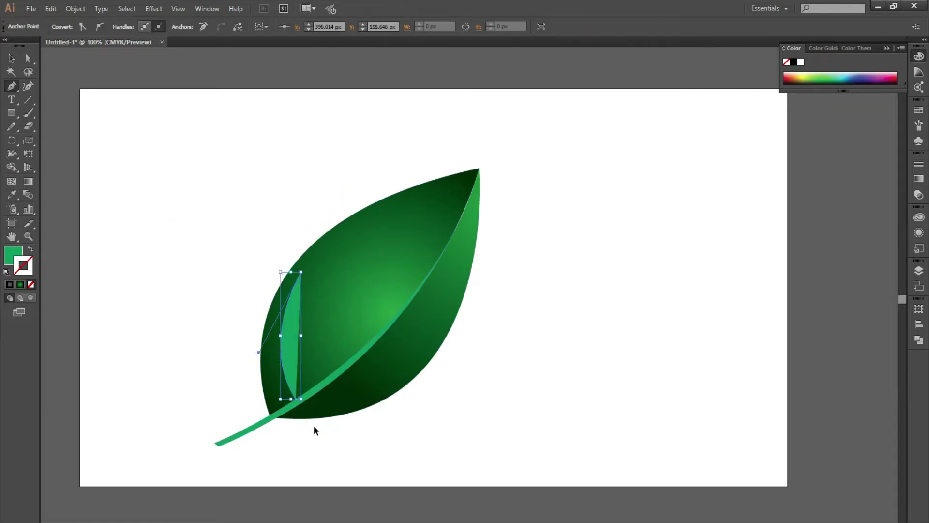
pyautogui.scroll(3, 308, 409)
pyautogui.moveTo(278, 375); pyautogui.dragTo(387, 522)
pyautogui.press('v')
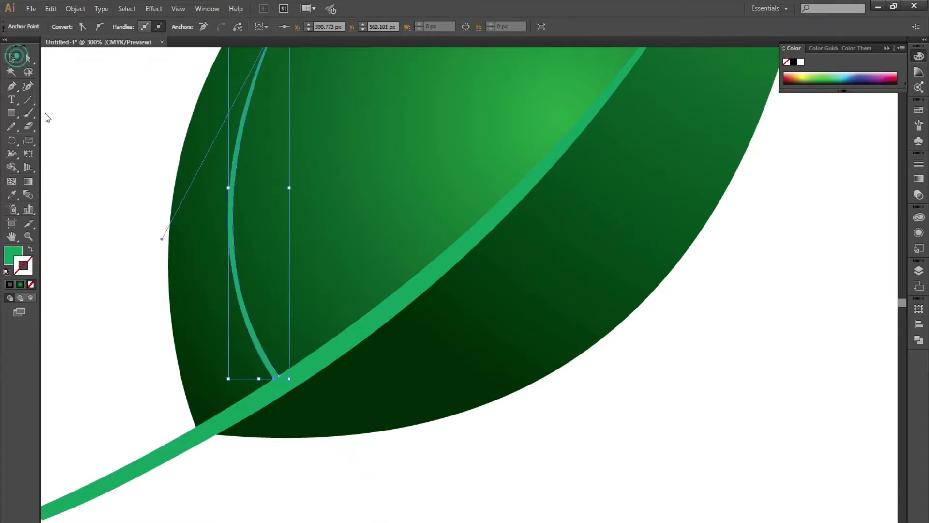
pyautogui.hotkey('ctrl', '-')
pyautogui.moveTo(218, 438)
pyautogui.mouseDown()
pyautogui.moveTo(263, 398)
pyautogui.moveTo(289, 396)
pyautogui.mouseUp()
pyautogui.scroll(-1, 243, 419)
# Step: Place shortened vein copies further up the left leaf half
pyautogui.moveTo(312, 364); pyautogui.dragTo(313, 364)
pyautogui.moveTo(316, 363); pyautogui.dragTo(359, 332)
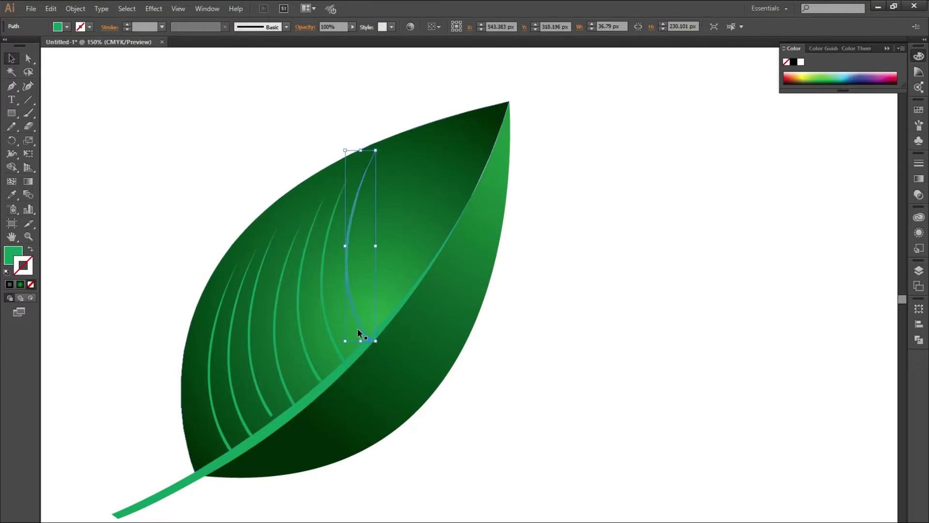
pyautogui.moveTo(396, 131); pyautogui.dragTo(395, 146)
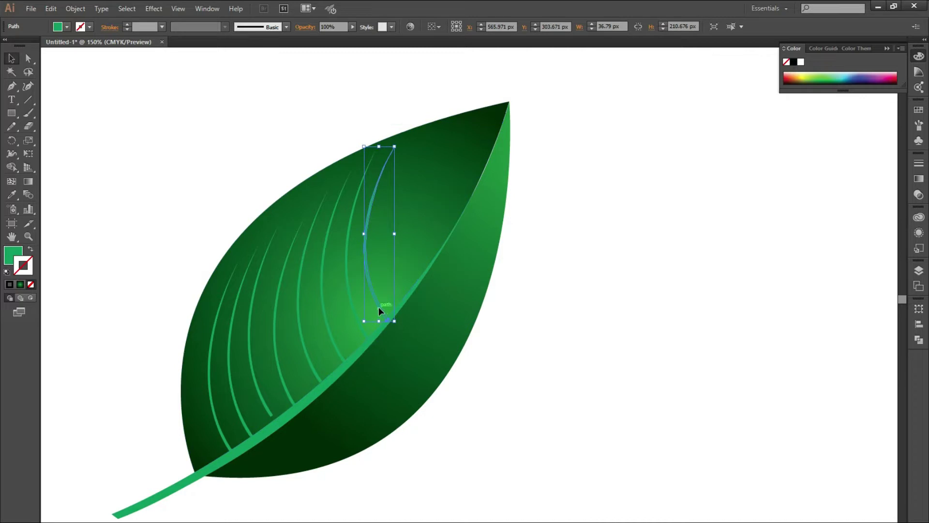
pyautogui.moveTo(402, 285); pyautogui.dragTo(399, 285)
pyautogui.moveTo(423, 140); pyautogui.dragTo(412, 146)
pyautogui.moveTo(390, 275); pyautogui.dragTo(417, 227)
# Step: Move and shrink the last vein copies up to the leaf tip
pyautogui.moveTo(443, 105); pyautogui.dragTo(442, 135)
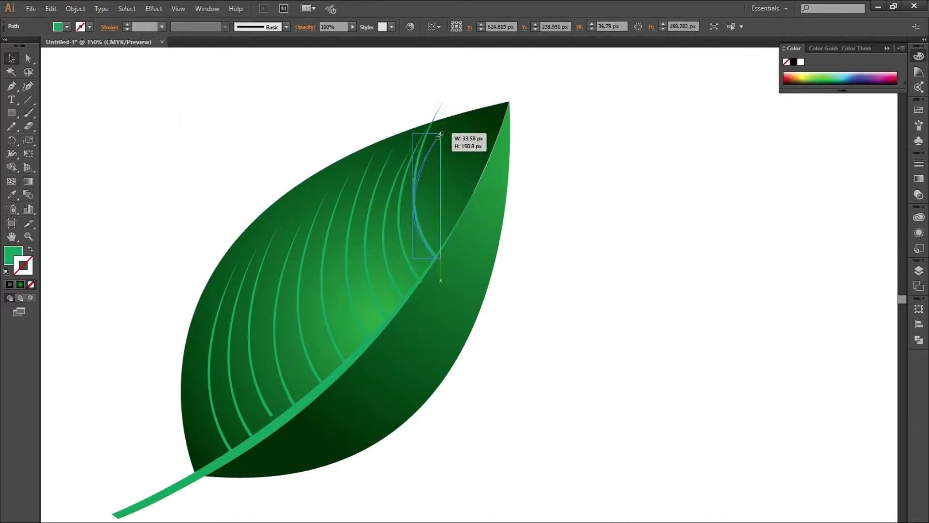
pyautogui.moveTo(427, 208); pyautogui.dragTo(452, 176)
pyautogui.moveTo(466, 111); pyautogui.dragTo(468, 124)
pyautogui.moveTo(464, 168); pyautogui.dragTo(478, 140)
pyautogui.moveTo(483, 96); pyautogui.dragTo(483, 112)
pyautogui.moveTo(479, 154); pyautogui.dragTo(479, 154)
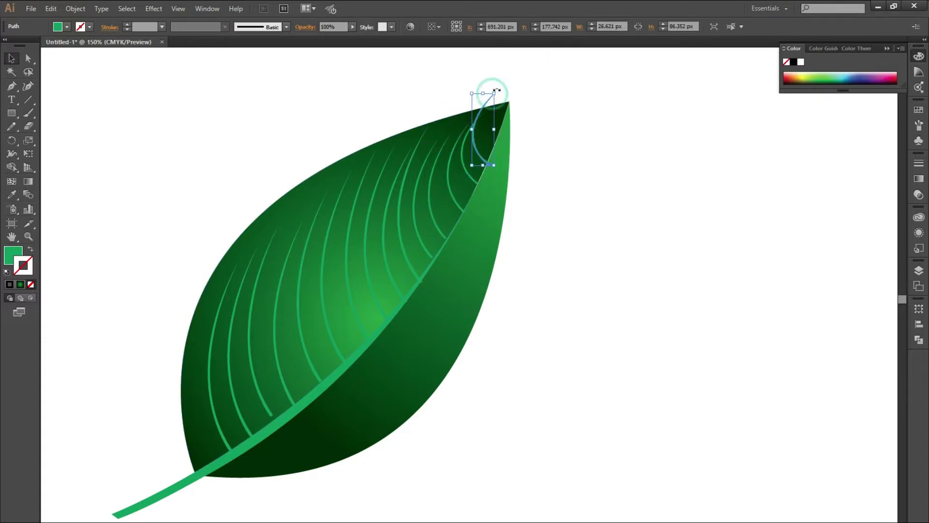
pyautogui.moveTo(495, 111); pyautogui.dragTo(495, 111)
pyautogui.click(535, 350)
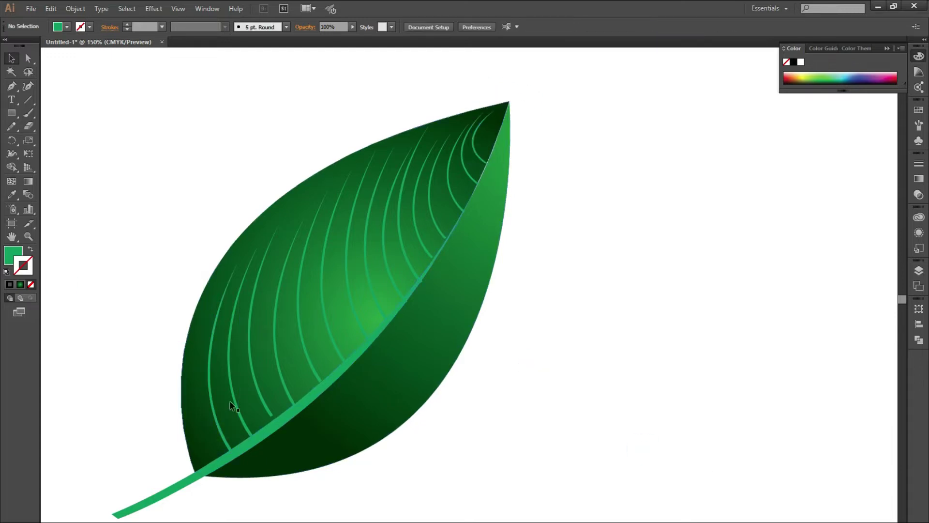
# Step: Pen a thin curved vein band from the midrib, rotating it onto the right half
pyautogui.click(248, 449)
pyautogui.moveTo(463, 344); pyautogui.dragTo(526, 257)
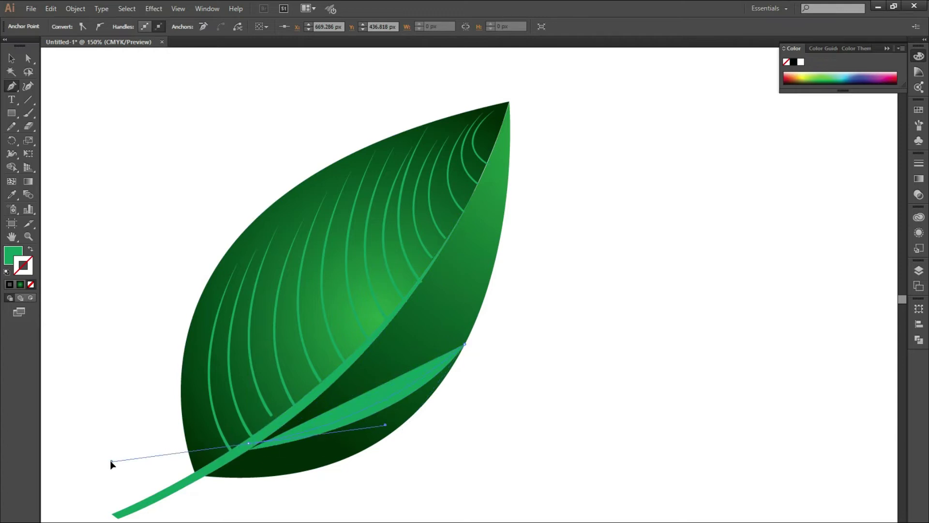
pyautogui.moveTo(112, 464); pyautogui.dragTo(96, 463)
pyautogui.press('v')
pyautogui.moveTo(367, 406); pyautogui.dragTo(432, 355)
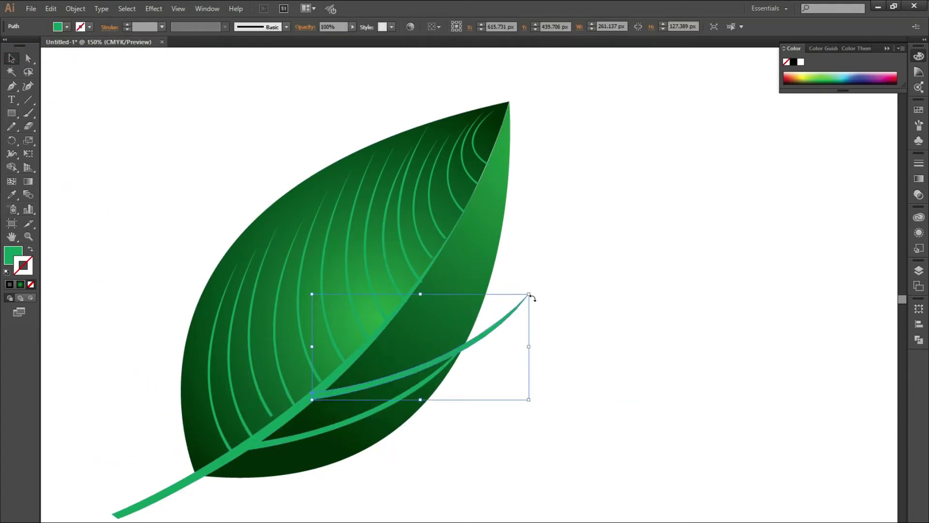
pyautogui.moveTo(530, 295); pyautogui.dragTo(481, 312)
pyautogui.moveTo(385, 378)
pyautogui.mouseDown()
pyautogui.moveTo(413, 339)
pyautogui.moveTo(461, 339)
pyautogui.mouseUp()
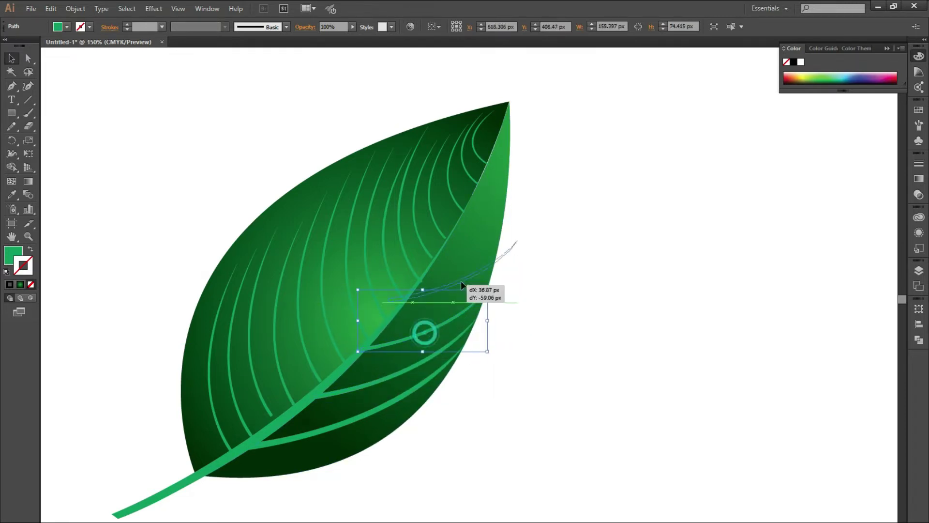
# Step: Stretch vein bands to the right leaf edge, adding a copy higher up
pyautogui.scroll(3, 471, 283)
pyautogui.moveTo(622, 163); pyautogui.dragTo(544, 196)
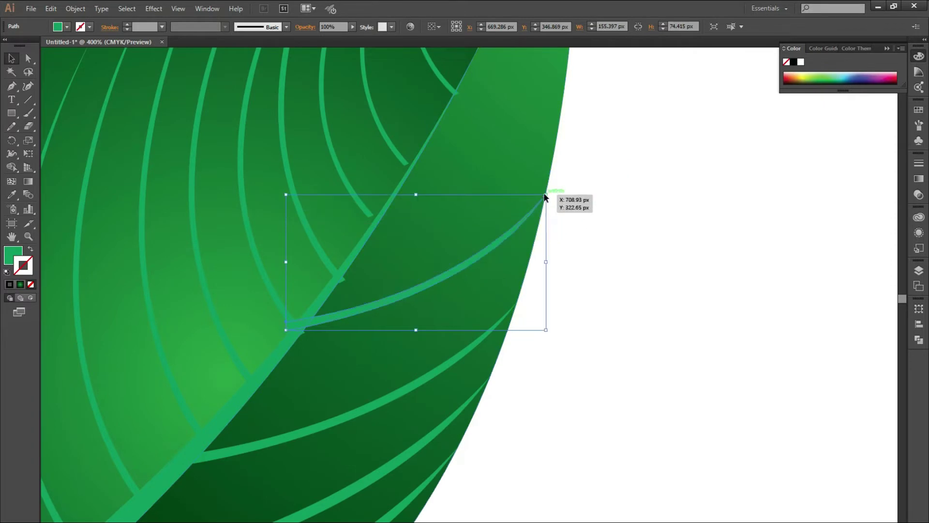
pyautogui.moveTo(551, 108); pyautogui.dragTo(601, 98)
pyautogui.scroll(3, 581, 194)
pyautogui.moveTo(560, 286); pyautogui.dragTo(437, 344)
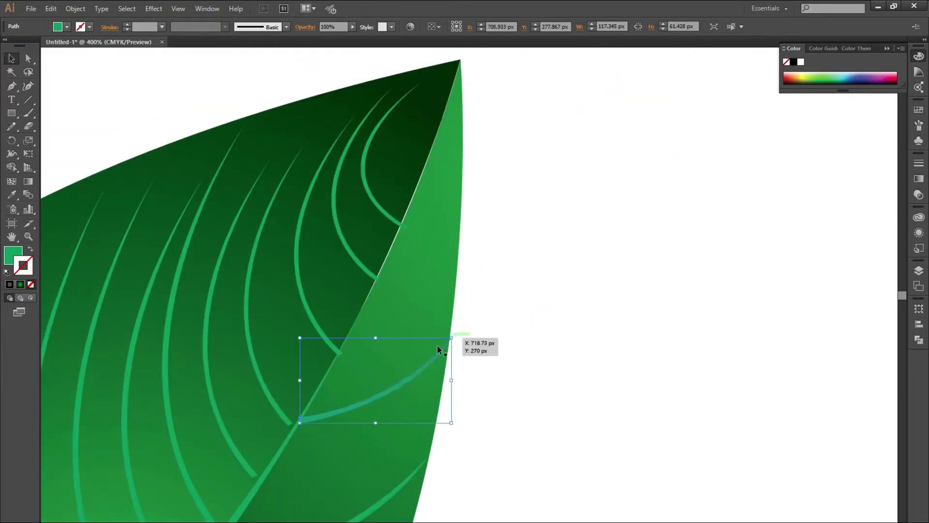
pyautogui.moveTo(449, 275); pyautogui.dragTo(512, 224)
# Step: Lighten the dark gradient stop of the right leaf half by lowering its black
pyautogui.click(525, 276)
pyautogui.hotkey('ctrl', '0')
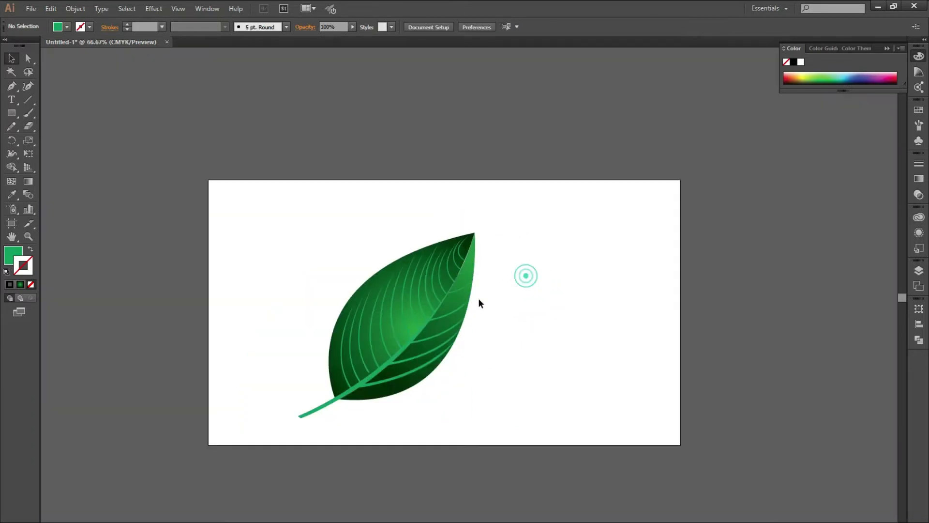
pyautogui.click(462, 302)
pyautogui.click(919, 179)
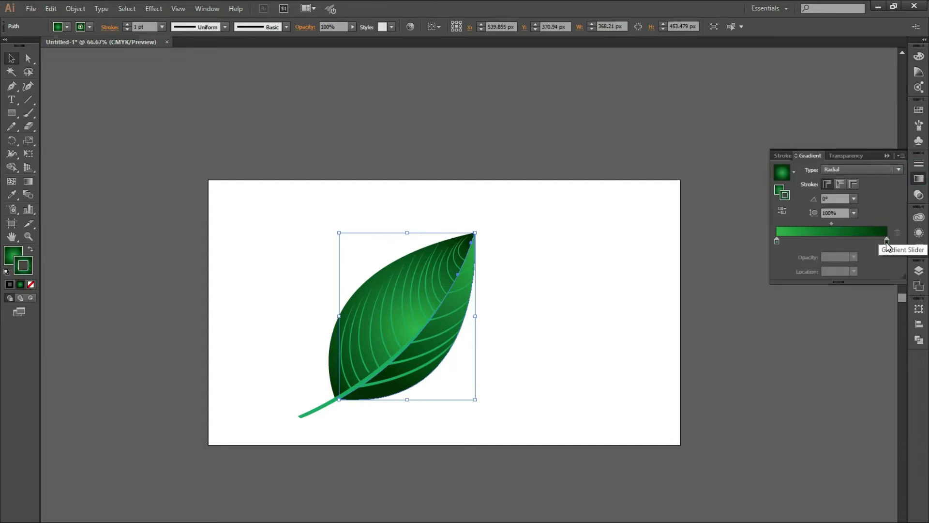
pyautogui.doubleClick(886, 240)
pyautogui.moveTo(839, 326); pyautogui.dragTo(823, 329)
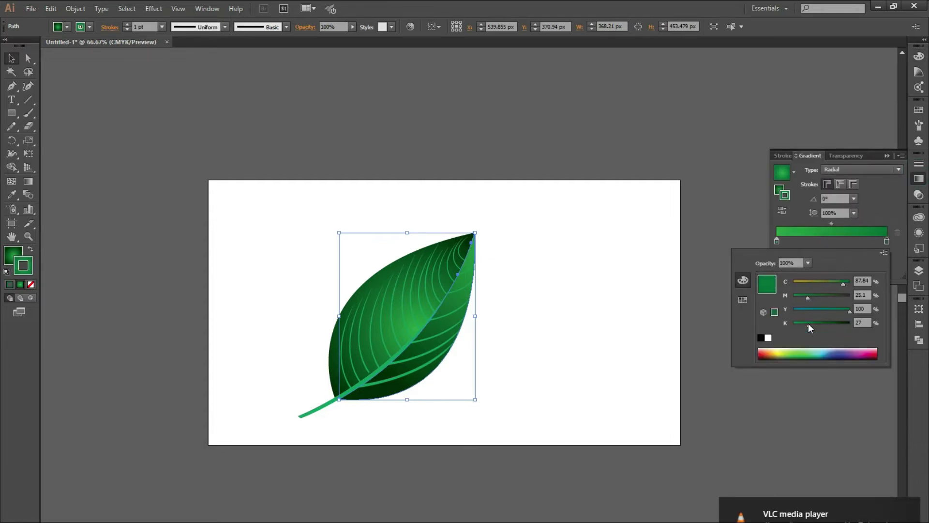
pyautogui.click(605, 309)
# Step: Brighten the right leaf half further to olive green by reducing black and cyan on its dark stop
pyautogui.click(445, 343)
pyautogui.moveTo(423, 373); pyautogui.dragTo(507, 370)
pyautogui.hotkey('ctrl', 'z')
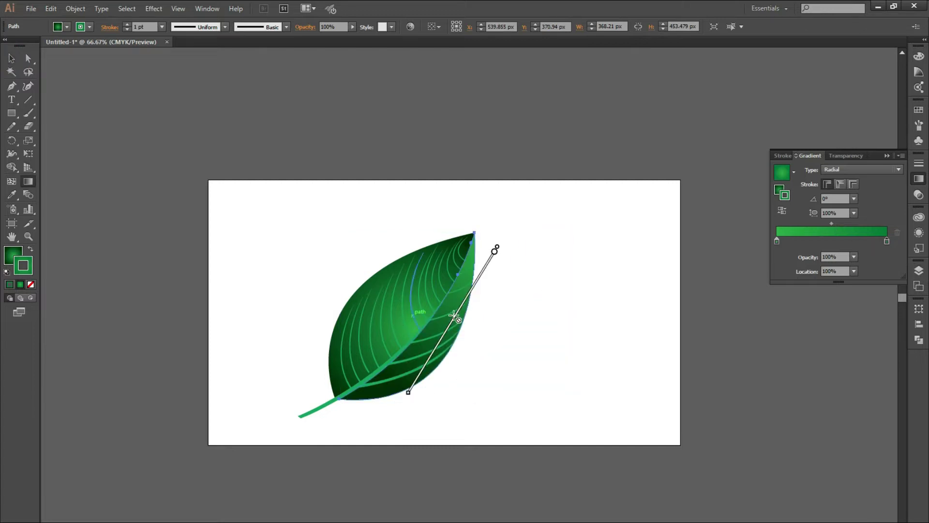
pyautogui.click(22, 250)
pyautogui.click(919, 179)
pyautogui.doubleClick(887, 240)
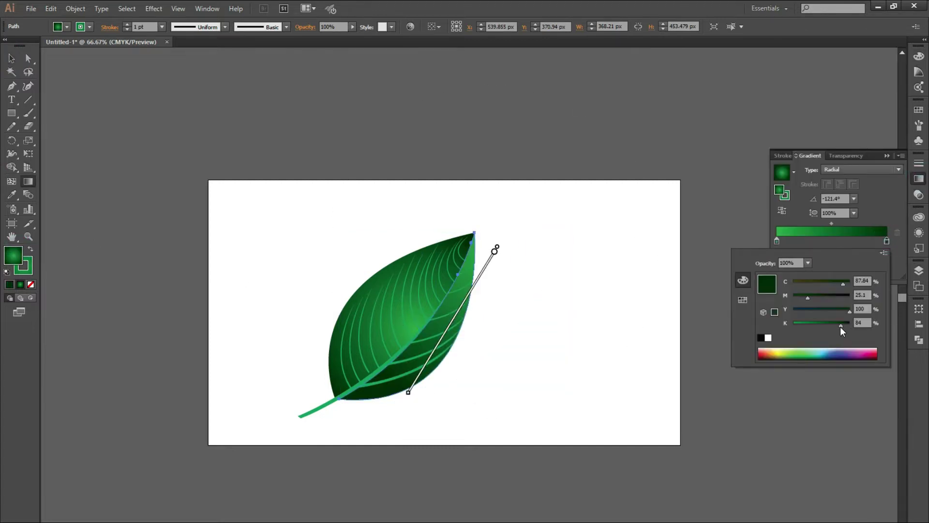
pyautogui.moveTo(842, 325); pyautogui.dragTo(817, 325)
pyautogui.moveTo(843, 283); pyautogui.dragTo(828, 285)
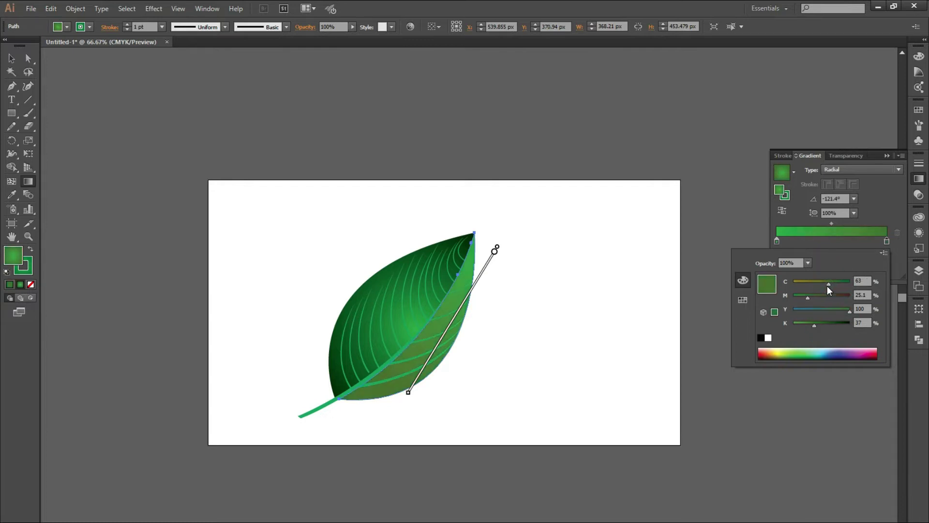
pyautogui.click(885, 157)
# Step: Reduce the black on the left leaf half's dark stop, then select and move the whole leaf
pyautogui.click(12, 58)
pyautogui.click(379, 273)
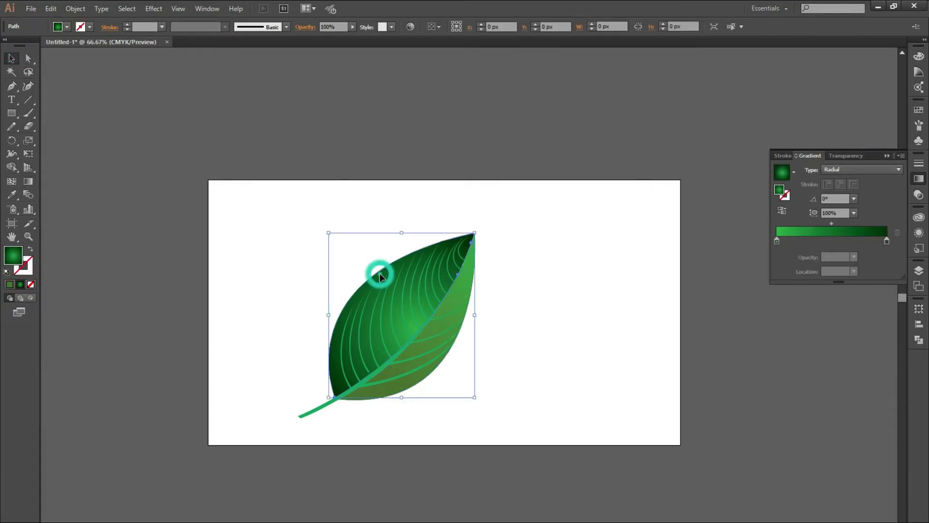
pyautogui.doubleClick(886, 241)
pyautogui.moveTo(841, 325)
pyautogui.mouseDown()
pyautogui.moveTo(826, 326)
pyautogui.moveTo(835, 326)
pyautogui.mouseUp()
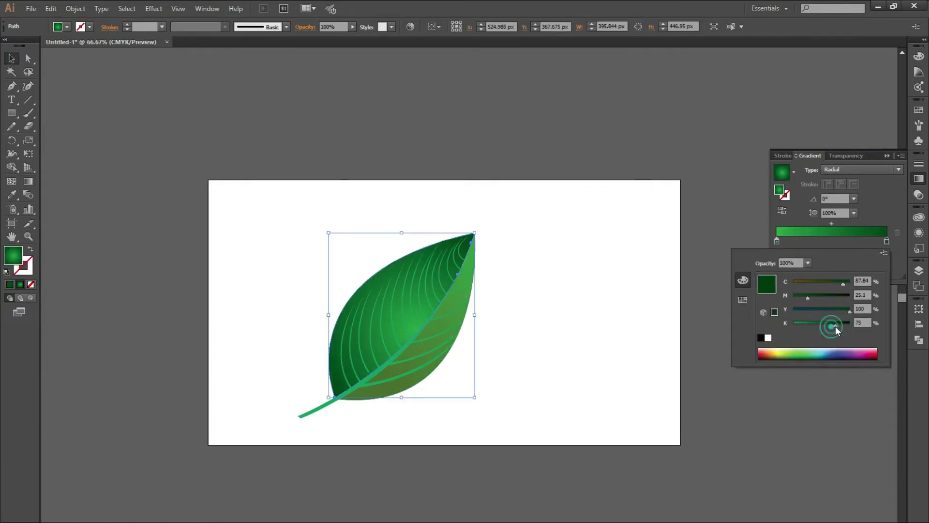
pyautogui.click(886, 155)
pyautogui.moveTo(579, 206); pyautogui.dragTo(260, 453)
pyautogui.moveTo(415, 357); pyautogui.dragTo(483, 316)
# Step: Scale the leaf down and move it into position
pyautogui.moveTo(544, 196); pyautogui.dragTo(422, 322)
pyautogui.moveTo(395, 353)
pyautogui.mouseDown()
pyautogui.moveTo(502, 316)
pyautogui.moveTo(560, 253)
pyautogui.moveTo(585, 327)
pyautogui.mouseUp()
pyautogui.hotkey('ctrl', '+')
pyautogui.click(485, 398)
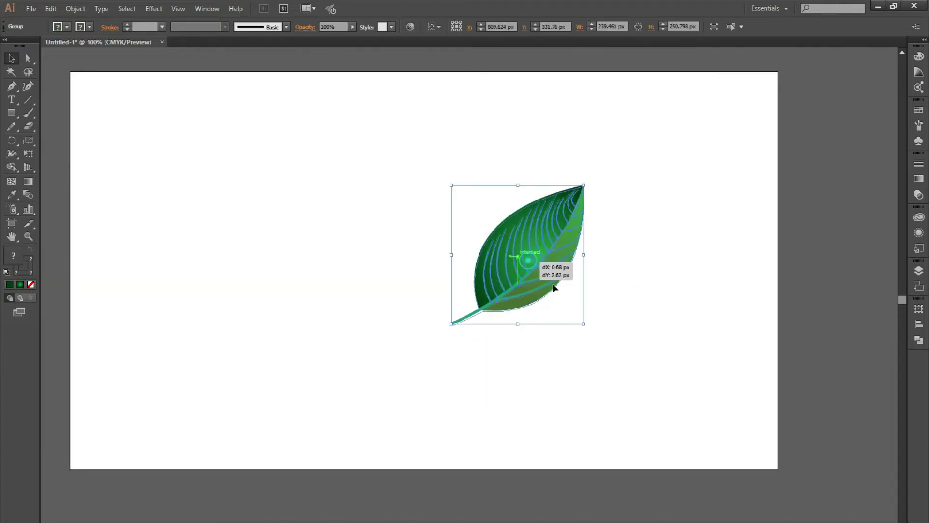
# Step: Add a smaller rotated leaf copy below and join its stem to the main stem
pyautogui.moveTo(637, 239)
pyautogui.mouseDown()
pyautogui.moveTo(587, 300)
pyautogui.moveTo(614, 361)
pyautogui.mouseUp()
pyautogui.moveTo(524, 341)
pyautogui.mouseDown()
pyautogui.moveTo(496, 349)
pyautogui.moveTo(517, 330)
pyautogui.mouseUp()
pyautogui.click(645, 353)
pyautogui.hotkey('ctrl', 'a')
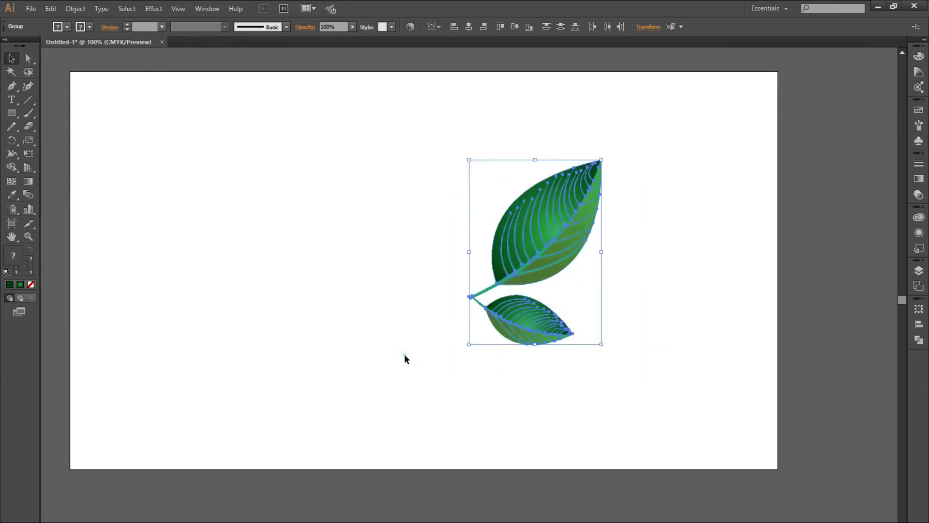
pyautogui.click(405, 353)
pyautogui.hotkey('ctrl', '+')
pyautogui.click(581, 334)
pyautogui.moveTo(601, 341); pyautogui.dragTo(658, 333)
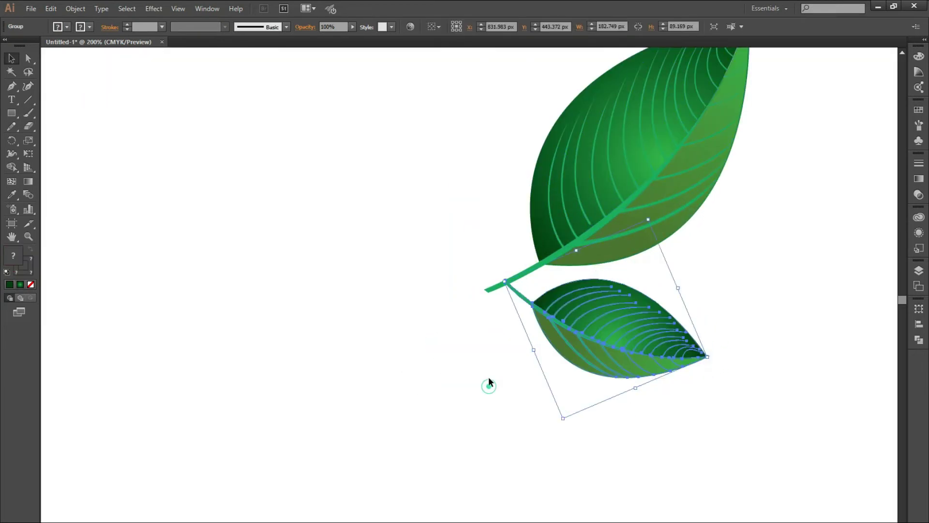
pyautogui.hotkey('ctrl', '-')
pyautogui.hotkey('ctrl', '-')
pyautogui.hotkey('ctrl', '-')
# Step: Copy the leaf pair to the left and reflect it vertically
pyautogui.moveTo(539, 318)
pyautogui.mouseDown()
pyautogui.moveTo(451, 326)
pyautogui.moveTo(483, 331)
pyautogui.mouseUp()
pyautogui.rightClick(452, 326)
pyautogui.click(568, 437)
pyautogui.press('Return')
# Step: Nudge the mirrored pair onto the right stem and move the sprig to the upper-left
pyautogui.click(566, 384)
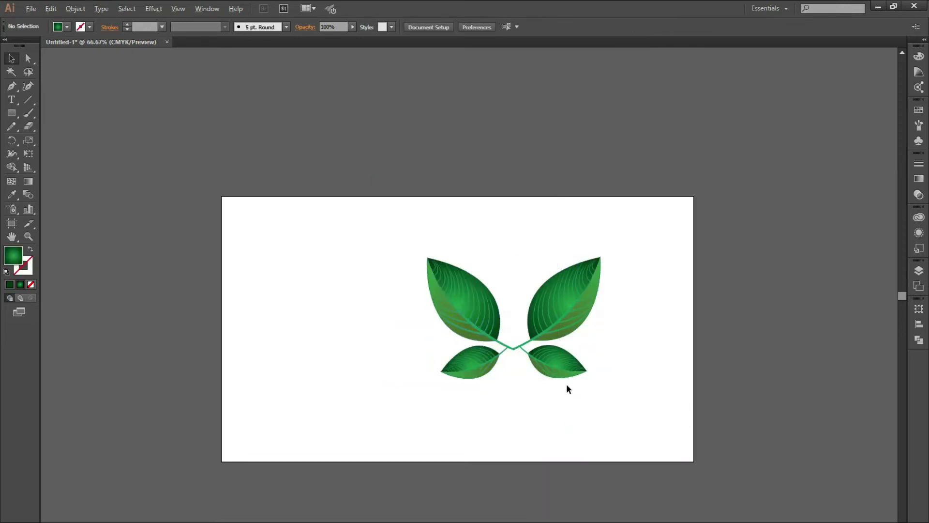
pyautogui.hotkey('ctrl', '+')
pyautogui.hotkey('ctrl', '+')
pyautogui.moveTo(429, 252); pyautogui.dragTo(427, 258)
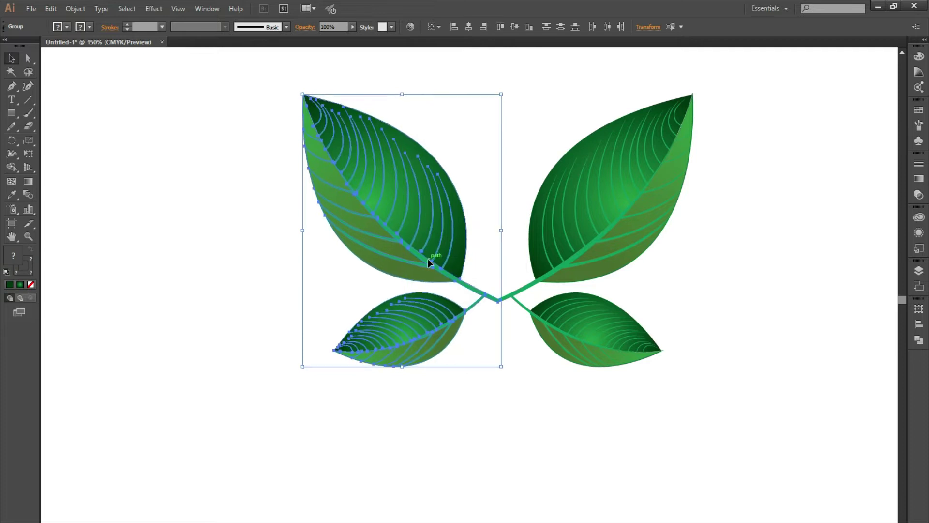
pyautogui.hotkey('ctrl', '-')
pyautogui.hotkey('ctrl', 'a')
pyautogui.moveTo(416, 300); pyautogui.dragTo(155, 233)
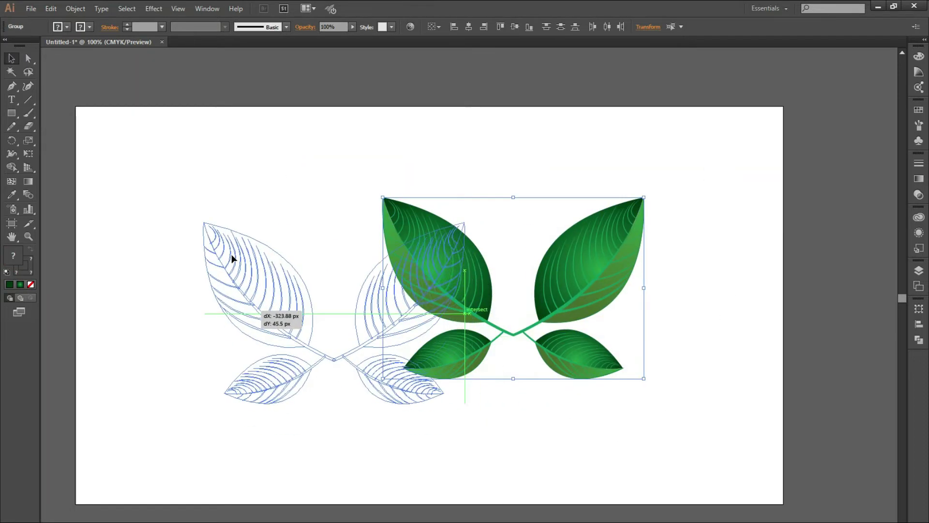
pyautogui.click(530, 340)
# Step: Draw a large circle with a black outline and no fill
pyautogui.hotkey('ctrl', '+')
pyautogui.hotkey('ctrl', '+')
pyautogui.hotkey('ctrl', '+')
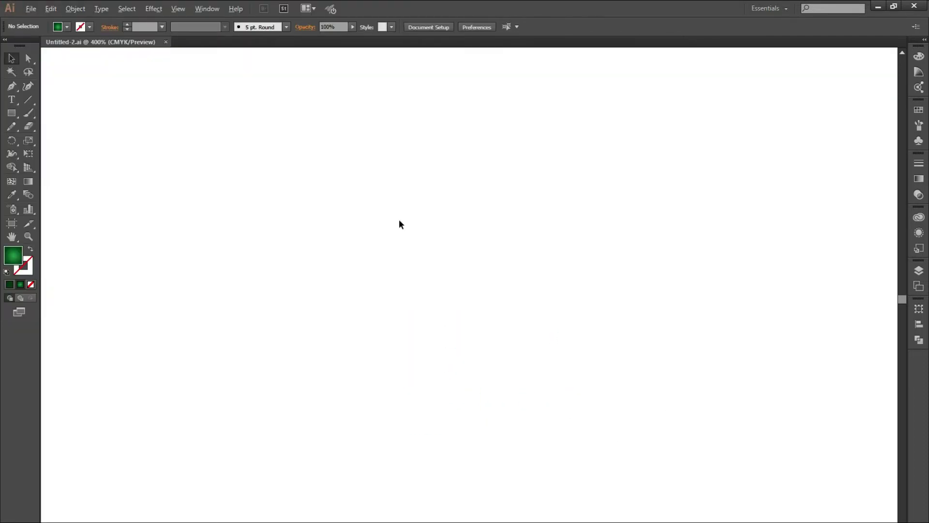
pyautogui.moveTo(15, 119); pyautogui.dragTo(79, 138)
pyautogui.moveTo(299, 170); pyautogui.dragTo(514, 386)
pyautogui.doubleClick(17, 257)
pyautogui.press('Escape')
pyautogui.press('d')
pyautogui.press('/')
pyautogui.click(67, 26)
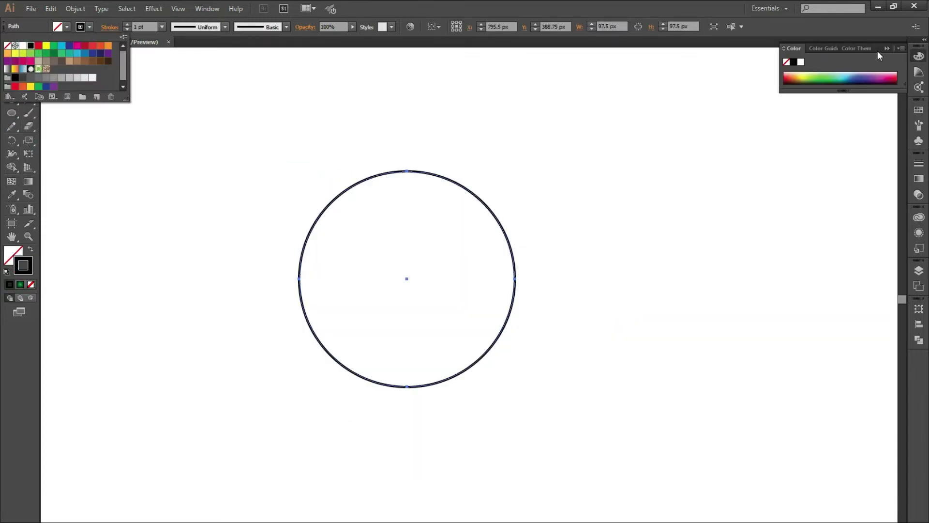
# Step: Drag the circle's anchors and handles into an egg shape with a pointed bottom
pyautogui.press('a')
pyautogui.moveTo(406, 171); pyautogui.dragTo(406, 149)
pyautogui.moveTo(407, 390); pyautogui.dragTo(407, 433)
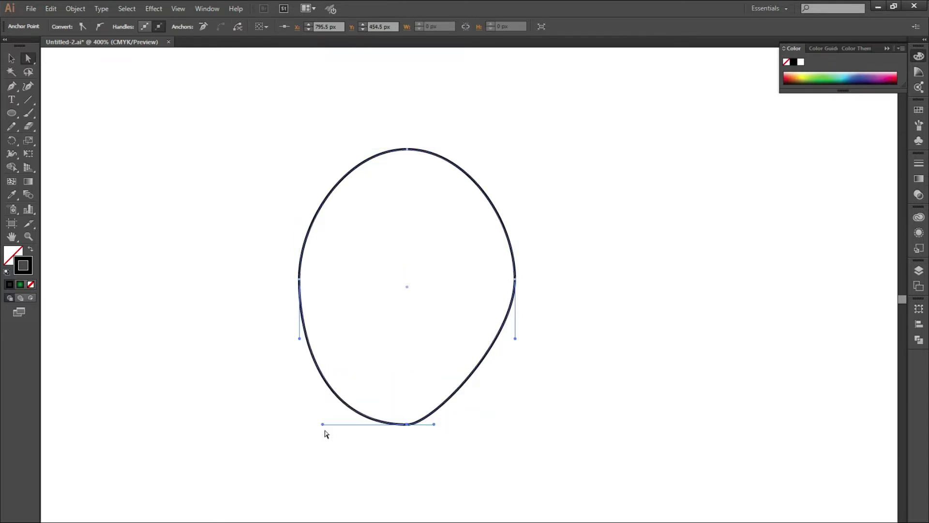
pyautogui.click(516, 281)
pyautogui.moveTo(514, 339); pyautogui.dragTo(518, 345)
pyautogui.moveTo(467, 149); pyautogui.dragTo(502, 149)
pyautogui.click(12, 58)
pyautogui.click(487, 369)
pyautogui.scroll(1, 487, 369)
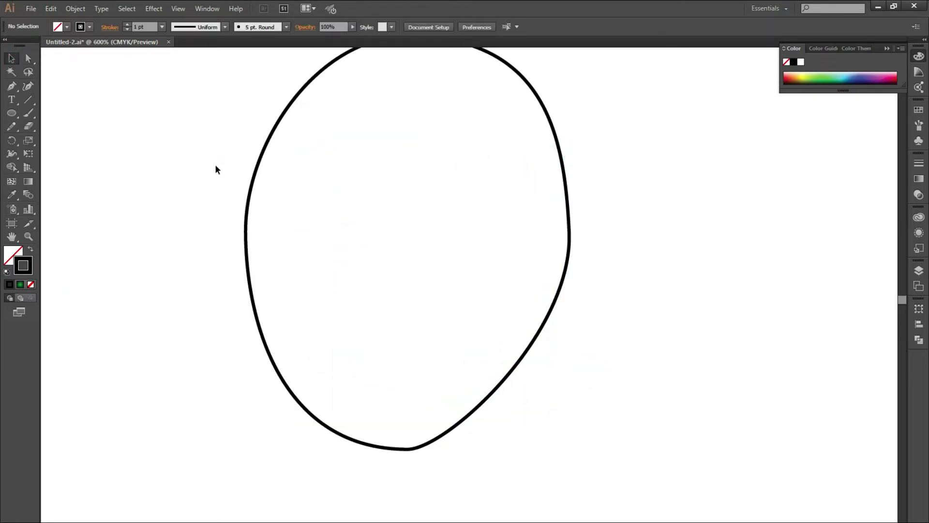
# Step: Draw a centred tall ellipse inside the outline with a radial gradient fill and no stroke
pyautogui.moveTo(372, 365); pyautogui.dragTo(463, 427)
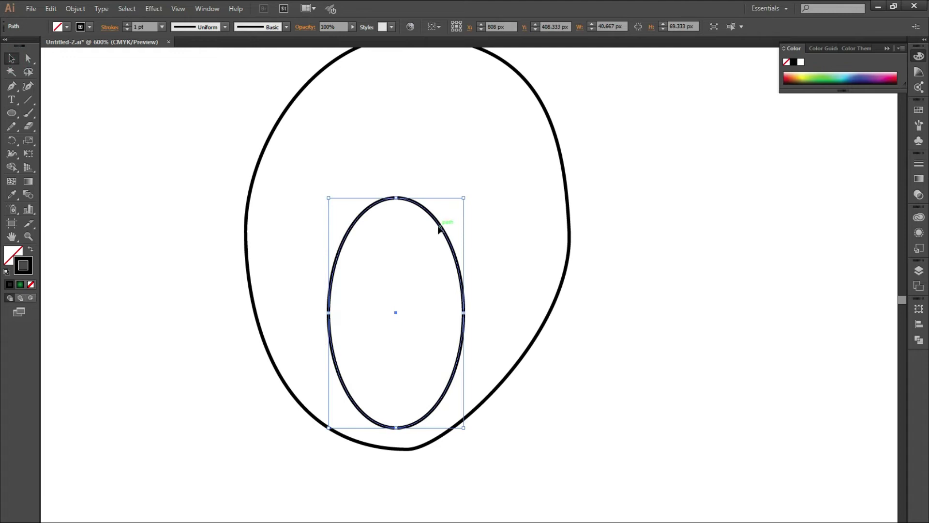
pyautogui.moveTo(438, 229); pyautogui.dragTo(446, 230)
pyautogui.click(918, 179)
pyautogui.click(793, 172)
pyautogui.click(721, 191)
pyautogui.click(869, 169)
pyautogui.click(841, 193)
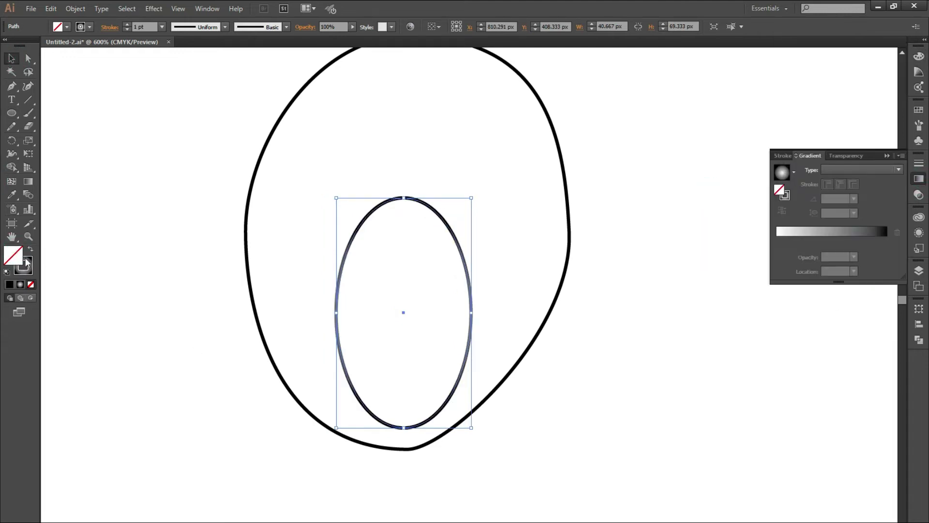
pyautogui.click(31, 284)
pyautogui.press('x')
# Step: Apply a radial Fading Sky gradient whose end stop fades to fully transparent
pyautogui.click(918, 179)
pyautogui.click(781, 172)
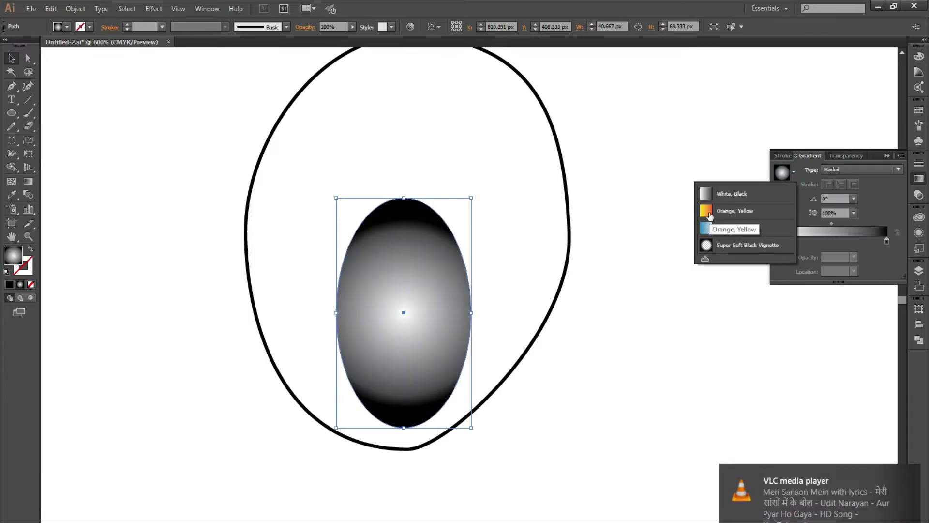
pyautogui.click(708, 211)
pyautogui.click(872, 169)
pyautogui.click(841, 191)
pyautogui.click(794, 171)
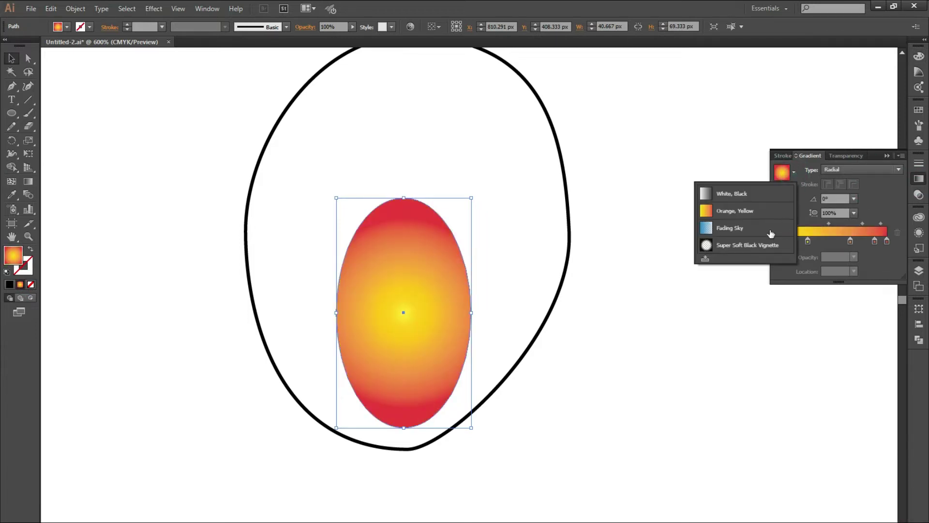
pyautogui.click(707, 228)
pyautogui.click(871, 169)
pyautogui.click(866, 192)
pyautogui.moveTo(888, 245); pyautogui.dragTo(866, 246)
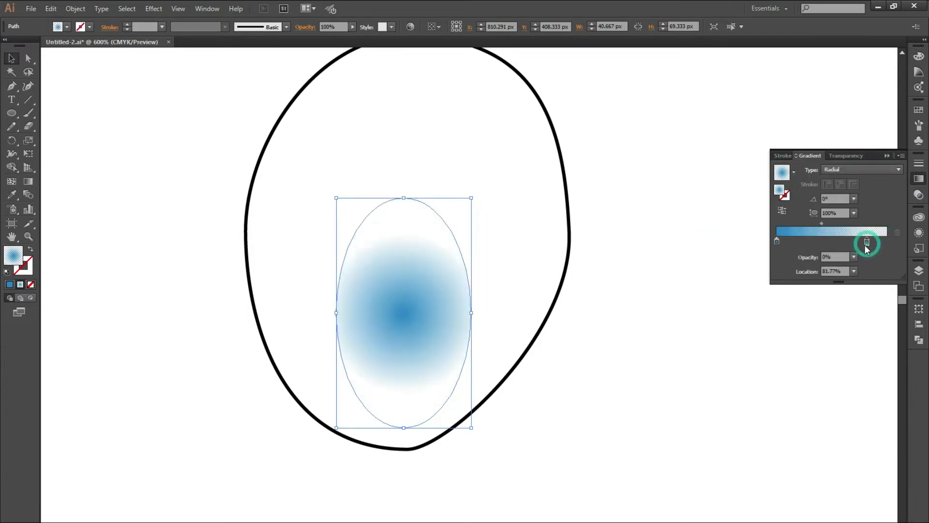
# Step: Make the gradient's centre stop orange and pull the outer stop inward
pyautogui.doubleClick(777, 241)
pyautogui.click(775, 353)
pyautogui.click(865, 242)
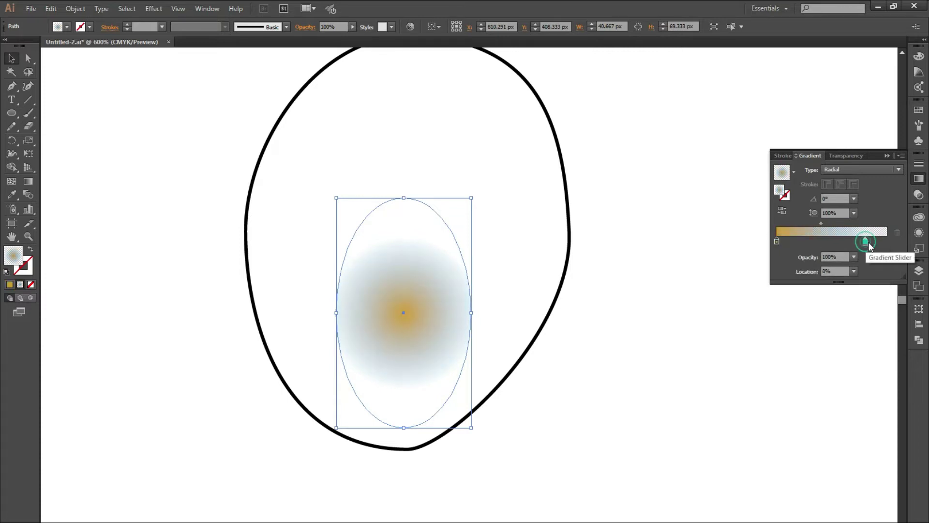
pyautogui.moveTo(860, 245); pyautogui.dragTo(853, 245)
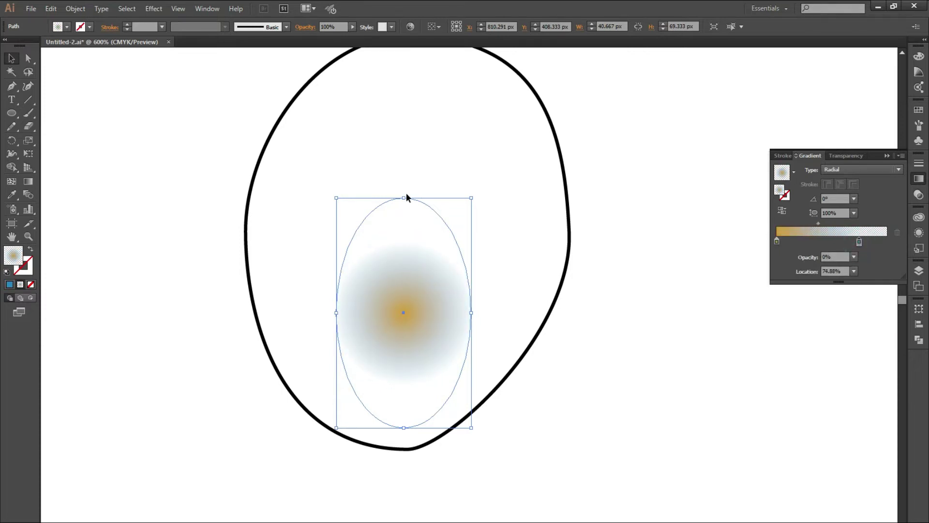
# Step: Stretch the ellipse taller, lower it in the petal, and soften the gradient midpoint
pyautogui.moveTo(406, 197); pyautogui.dragTo(406, 121)
pyautogui.moveTo(420, 252); pyautogui.dragTo(420, 283)
pyautogui.moveTo(409, 125); pyautogui.dragTo(408, 122)
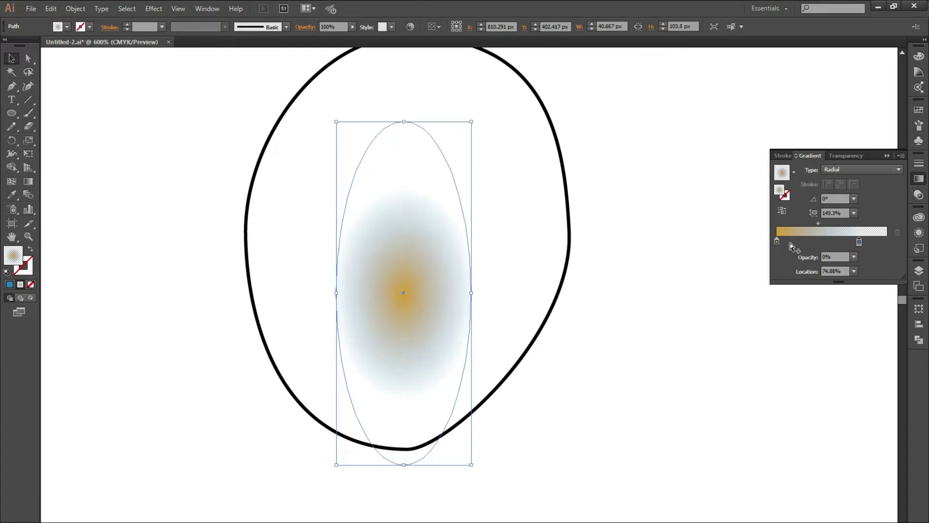
pyautogui.moveTo(833, 226); pyautogui.dragTo(820, 223)
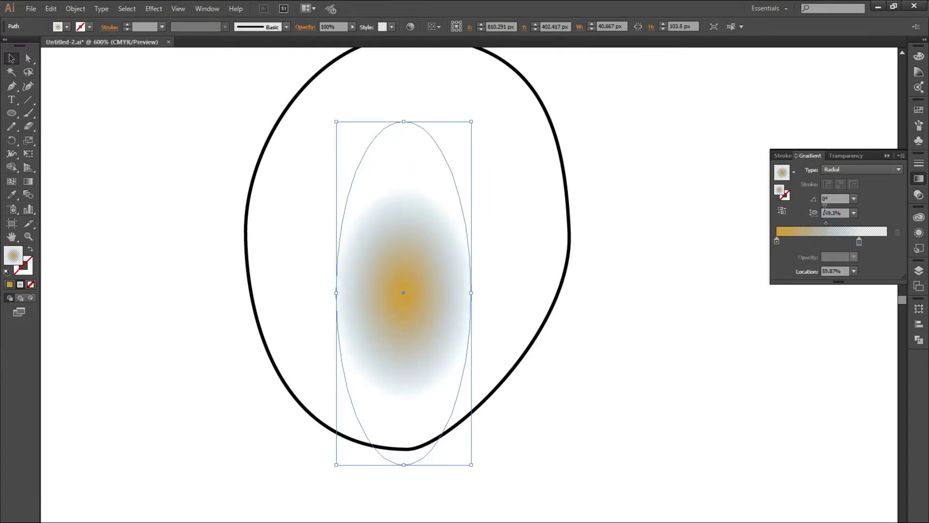
pyautogui.click(740, 178)
pyautogui.click(551, 133)
# Step: Give the outer petal a radial gradient whose dark stop becomes pale cyan
pyautogui.click(919, 178)
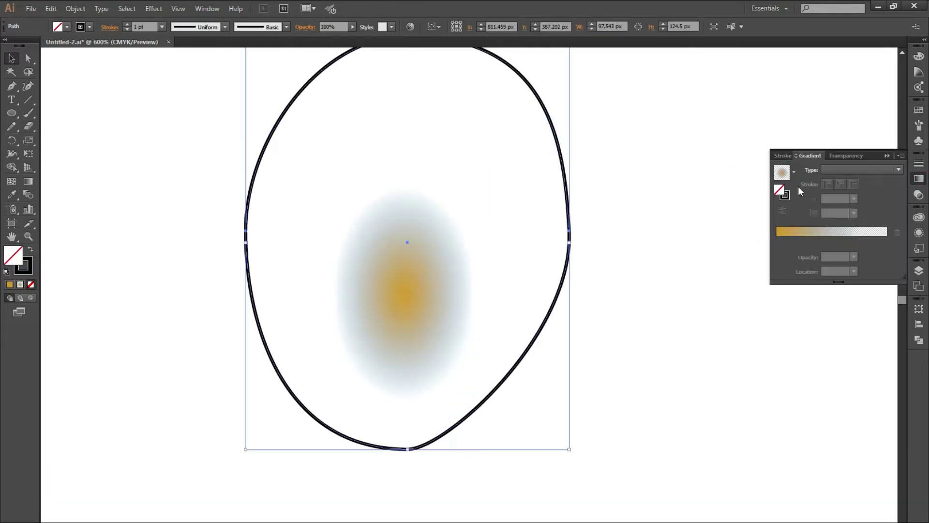
pyautogui.click(782, 172)
pyautogui.click(793, 171)
pyautogui.click(698, 191)
pyautogui.click(861, 170)
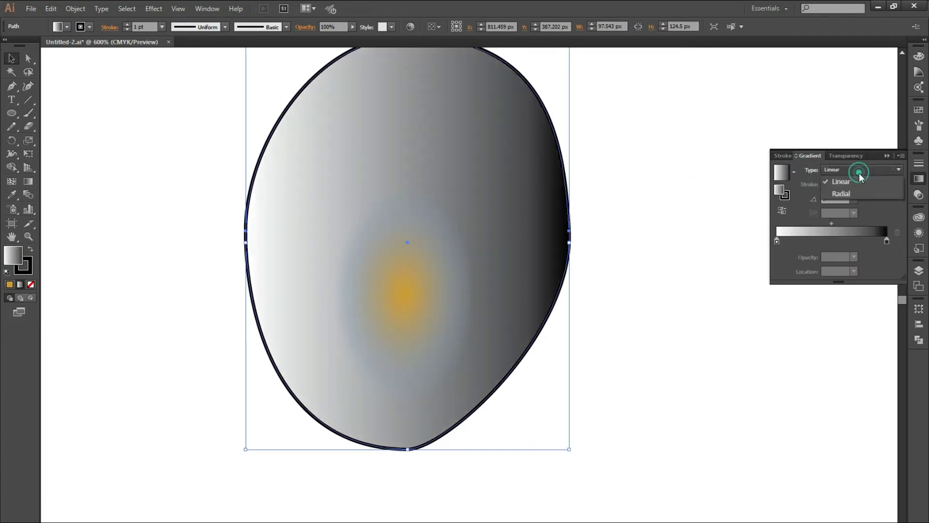
pyautogui.click(844, 184)
pyautogui.doubleClick(886, 241)
pyautogui.moveTo(852, 322); pyautogui.dragTo(804, 328)
pyautogui.moveTo(794, 283)
pyautogui.mouseDown()
pyautogui.moveTo(820, 283)
pyautogui.moveTo(794, 289)
pyautogui.moveTo(803, 283)
pyautogui.moveTo(810, 310)
pyautogui.moveTo(798, 327)
pyautogui.mouseUp()
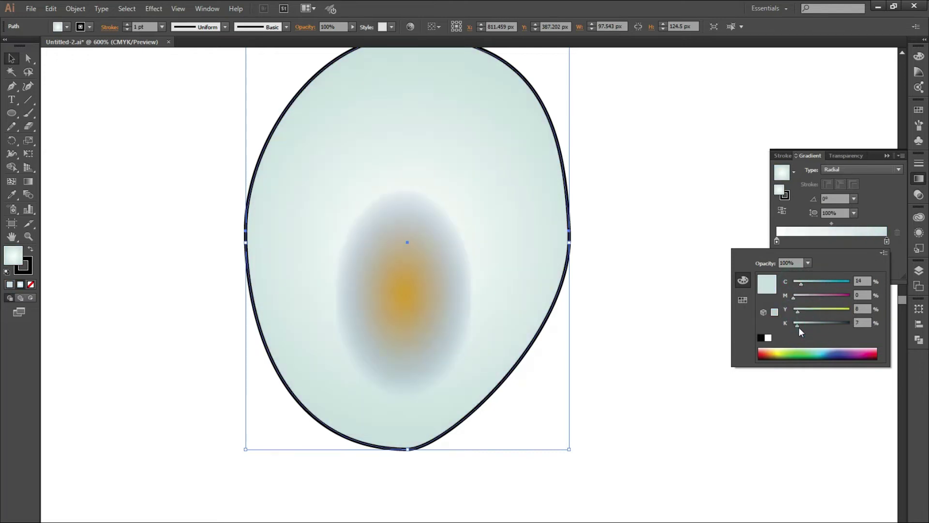
pyautogui.press('Escape')
# Step: Remove the petal's black outline and tilt the inner orange ellipse slightly
pyautogui.click(30, 283)
pyautogui.click(540, 204)
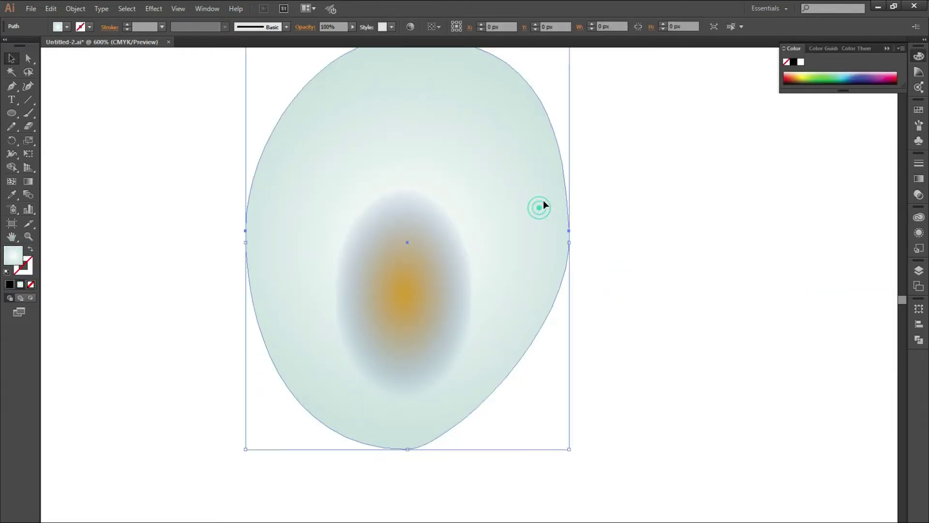
pyautogui.moveTo(474, 121)
pyautogui.mouseDown()
pyautogui.moveTo(480, 136)
pyautogui.moveTo(498, 137)
pyautogui.moveTo(536, 75)
pyautogui.mouseUp()
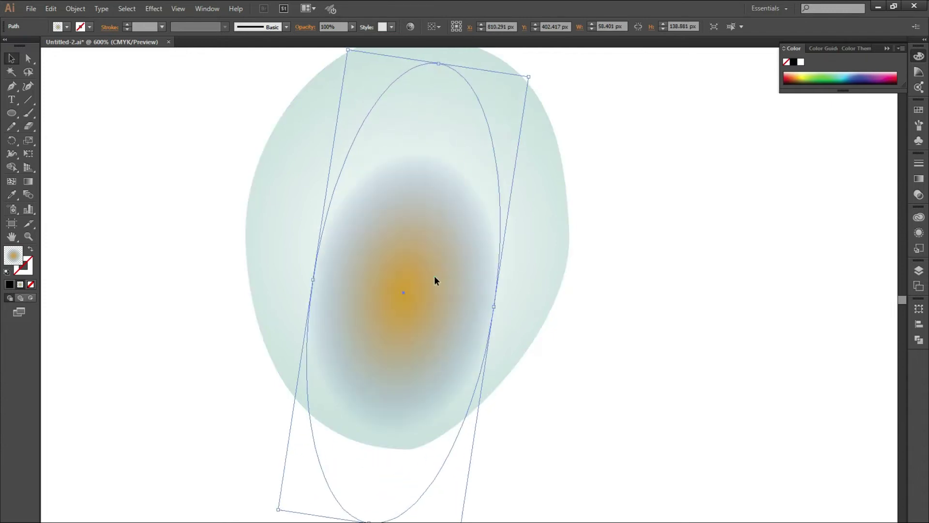
pyautogui.click(597, 249)
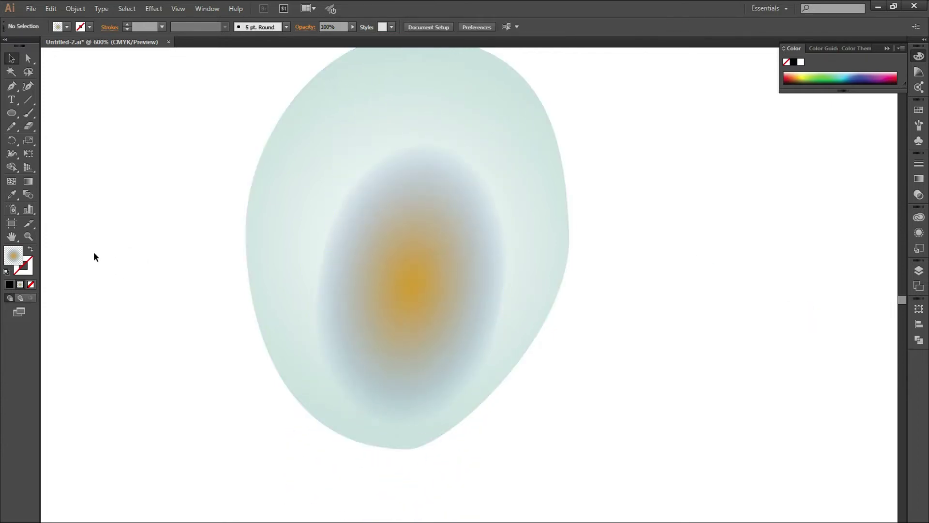
pyautogui.scroll(-2, 179, 295)
# Step: Draw a crescent shape along the petal's left edge with the Pen tool
pyautogui.scroll(2, 265, 336)
pyautogui.press('p')
pyautogui.click(524, 56)
pyautogui.scroll(1, 524, 55)
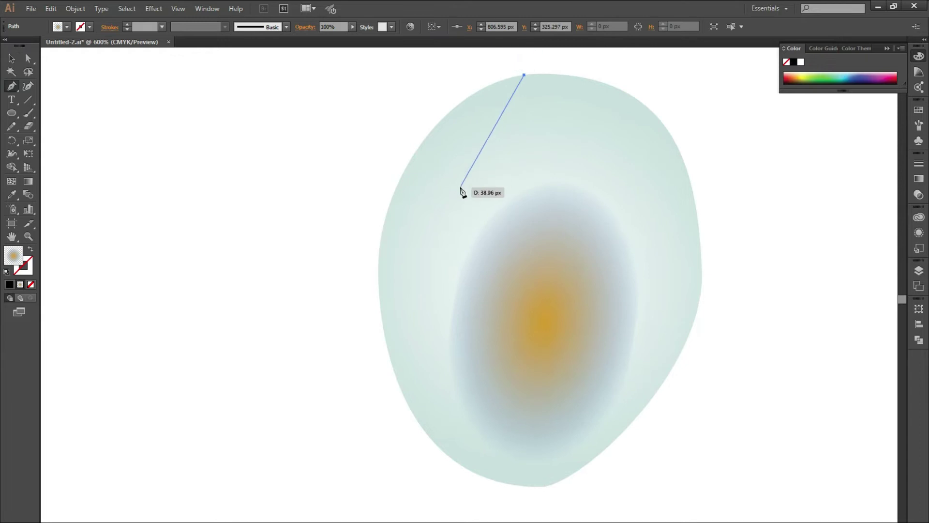
pyautogui.moveTo(285, 255); pyautogui.dragTo(301, 178)
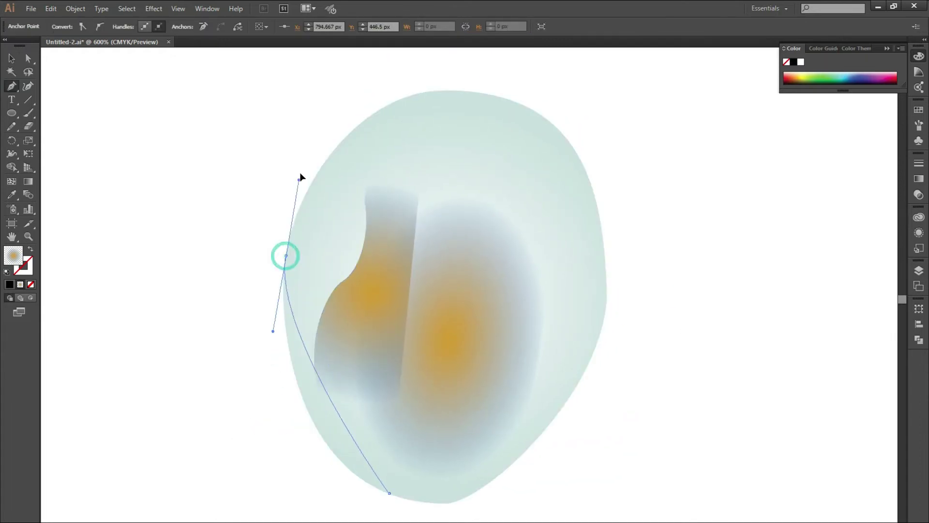
pyautogui.moveTo(307, 67); pyautogui.dragTo(305, 70)
pyautogui.moveTo(429, 91); pyautogui.dragTo(546, 72)
# Step: Fill the crescent with light blue from the Color Picker
pyautogui.doubleClick(13, 255)
pyautogui.click(520, 359)
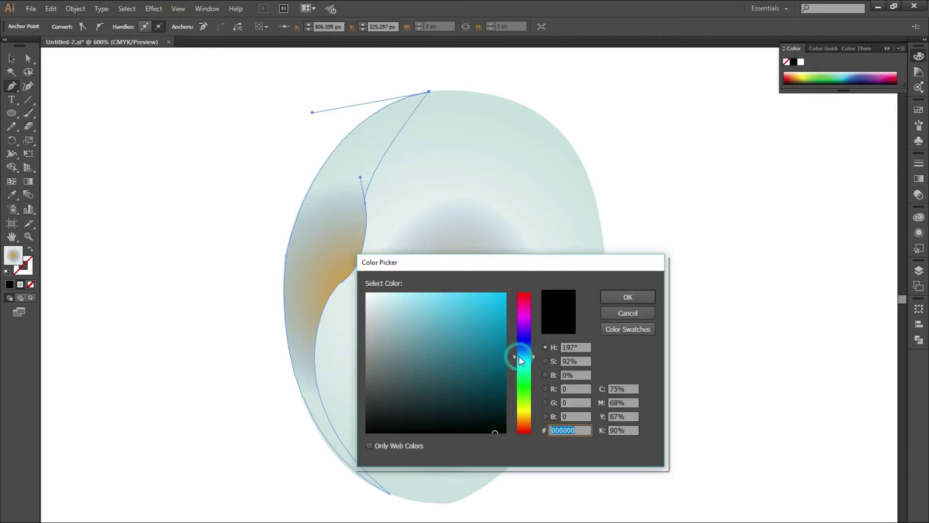
pyautogui.click(628, 297)
pyautogui.press('v')
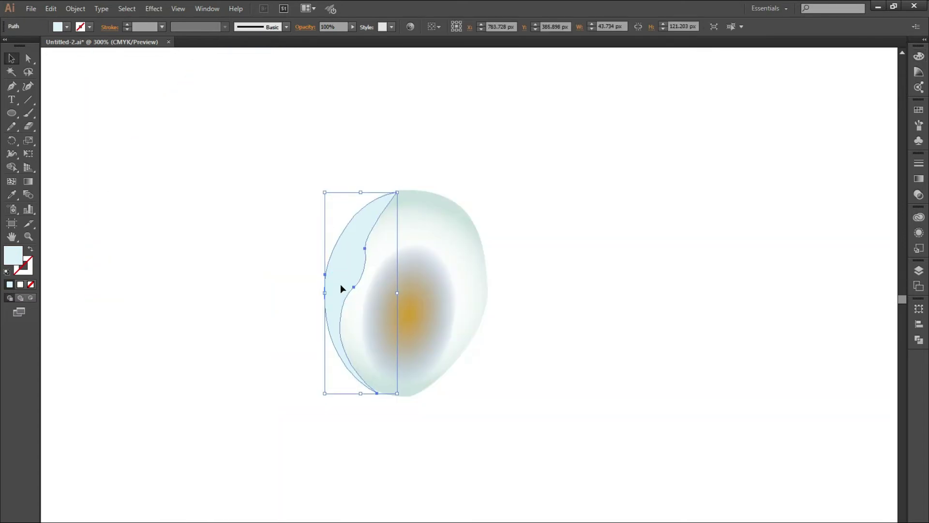
pyautogui.click(222, 307)
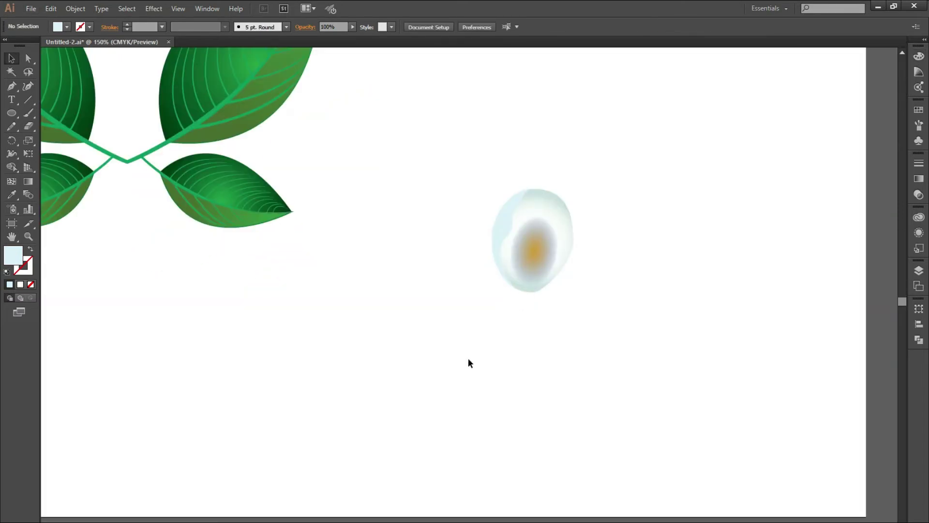
# Step: Make a rotated copy of the finished petal below-right of the original
pyautogui.click(532, 250)
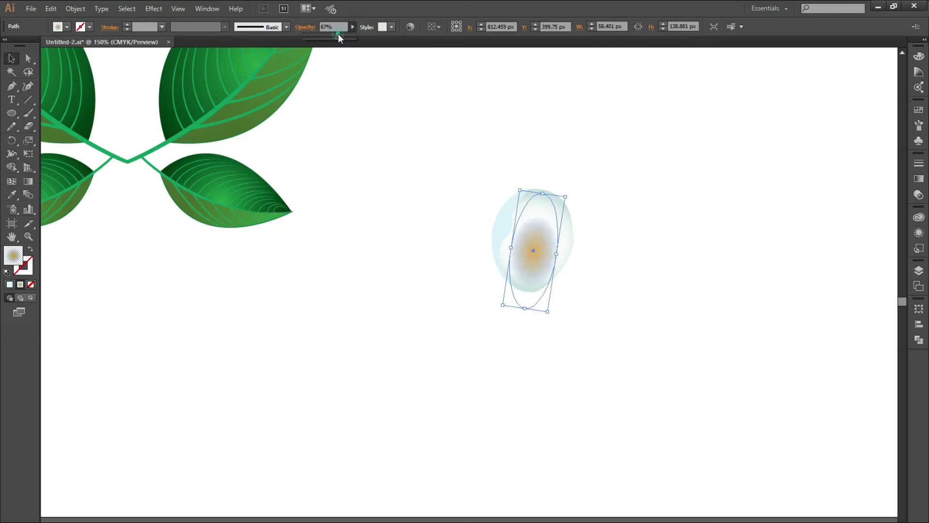
pyautogui.scroll(1, 458, 329)
pyautogui.moveTo(556, 220)
pyautogui.mouseDown()
pyautogui.moveTo(419, 219)
pyautogui.moveTo(563, 213)
pyautogui.mouseUp()
pyautogui.moveTo(607, 164); pyautogui.dragTo(623, 203)
pyautogui.moveTo(556, 245)
pyautogui.mouseDown()
pyautogui.moveTo(500, 274)
pyautogui.moveTo(433, 368)
pyautogui.mouseUp()
# Step: Add two more rotated petal copies and position all four into a cross
pyautogui.moveTo(477, 332); pyautogui.dragTo(477, 467)
pyautogui.moveTo(421, 425)
pyautogui.mouseDown()
pyautogui.moveTo(414, 379)
pyautogui.moveTo(329, 343)
pyautogui.mouseUp()
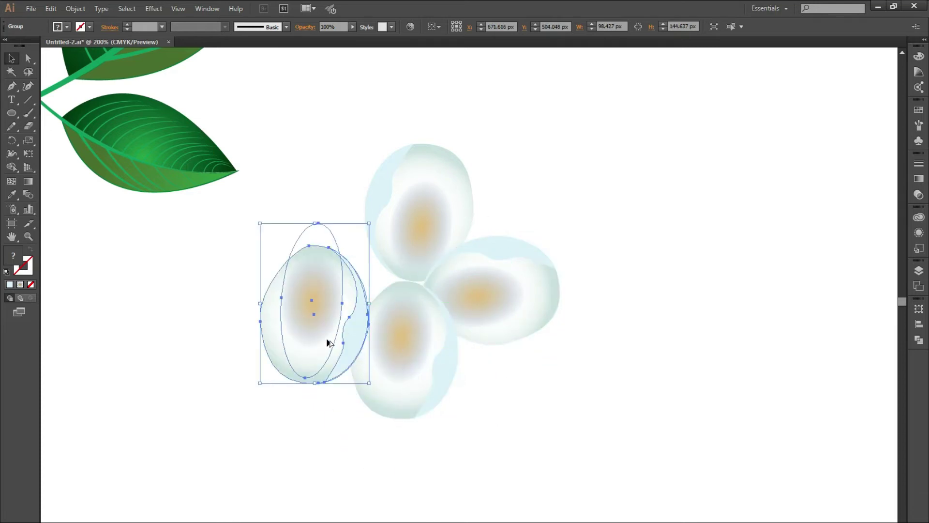
pyautogui.moveTo(256, 383)
pyautogui.mouseDown()
pyautogui.moveTo(226, 286)
pyautogui.moveTo(274, 278)
pyautogui.mouseUp()
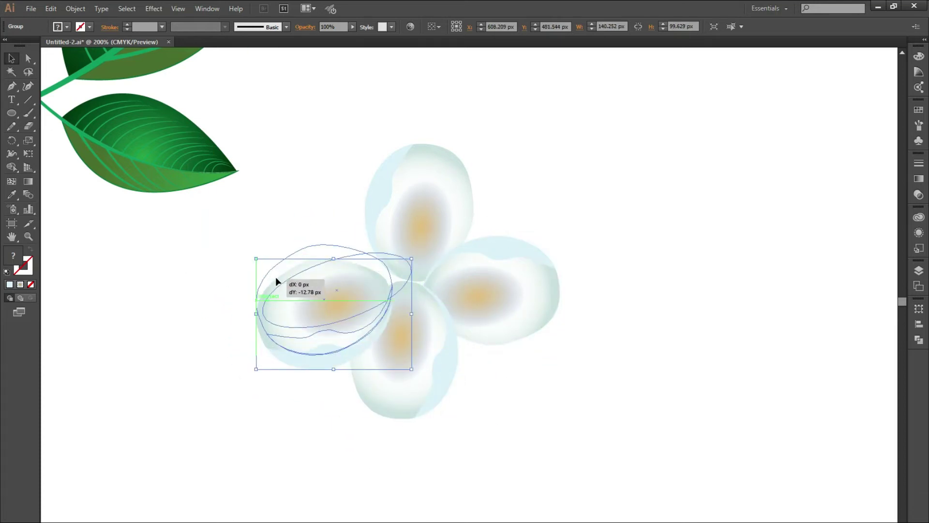
pyautogui.moveTo(251, 245)
pyautogui.mouseDown()
pyautogui.moveTo(298, 283)
pyautogui.moveTo(309, 271)
pyautogui.mouseUp()
pyautogui.click(440, 160)
pyautogui.moveTo(440, 155); pyautogui.dragTo(439, 191)
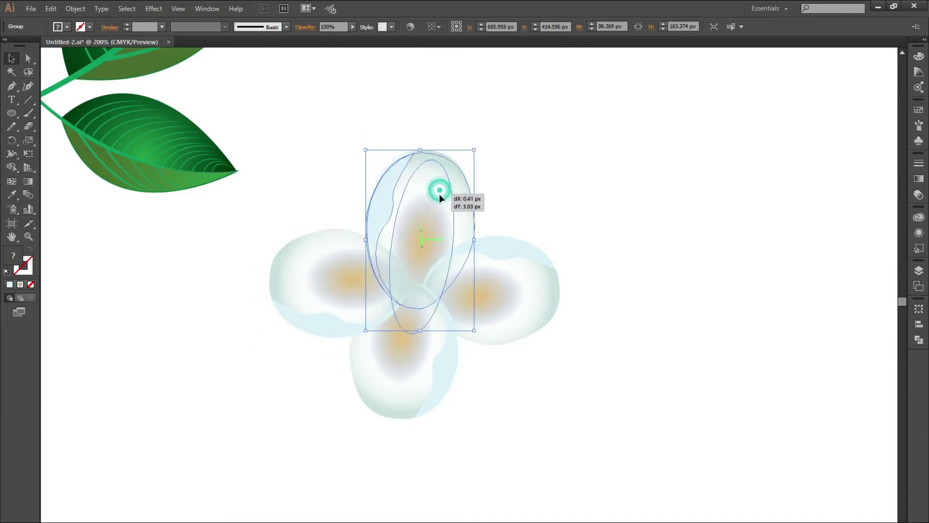
pyautogui.click(649, 253)
# Step: Scale the four-petal flower down to a smaller size
pyautogui.scroll(-4, 528, 311)
pyautogui.scroll(3, 524, 321)
pyautogui.moveTo(561, 151)
pyautogui.mouseDown()
pyautogui.moveTo(647, 147)
pyautogui.moveTo(600, 185)
pyautogui.moveTo(471, 243)
pyautogui.mouseUp()
pyautogui.click(557, 225)
pyautogui.moveTo(592, 170)
pyautogui.mouseDown()
pyautogui.moveTo(365, 321)
pyautogui.moveTo(518, 361)
pyautogui.mouseUp()
pyautogui.click(518, 362)
# Step: Draw a small gradient circle at the centre of the flower
pyautogui.scroll(2, 642, 342)
pyautogui.scroll(3, 643, 342)
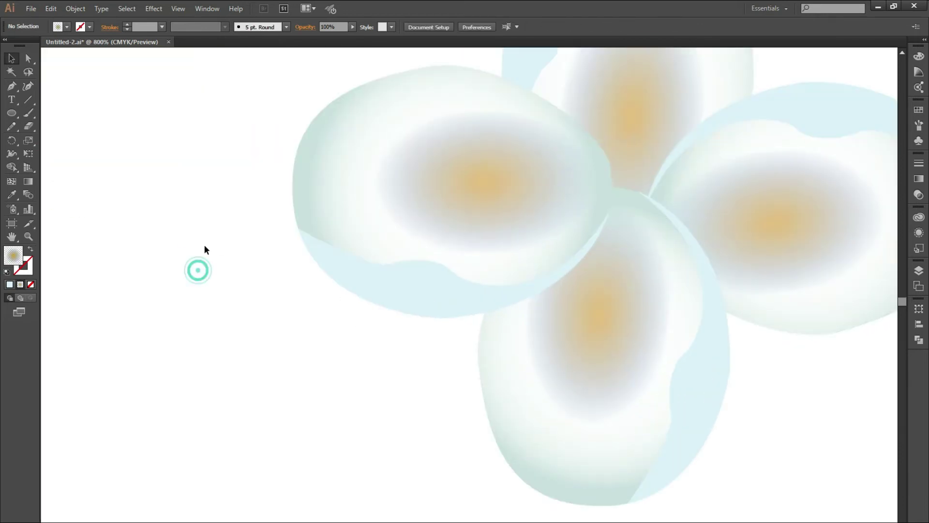
pyautogui.scroll(-2, 343, 322)
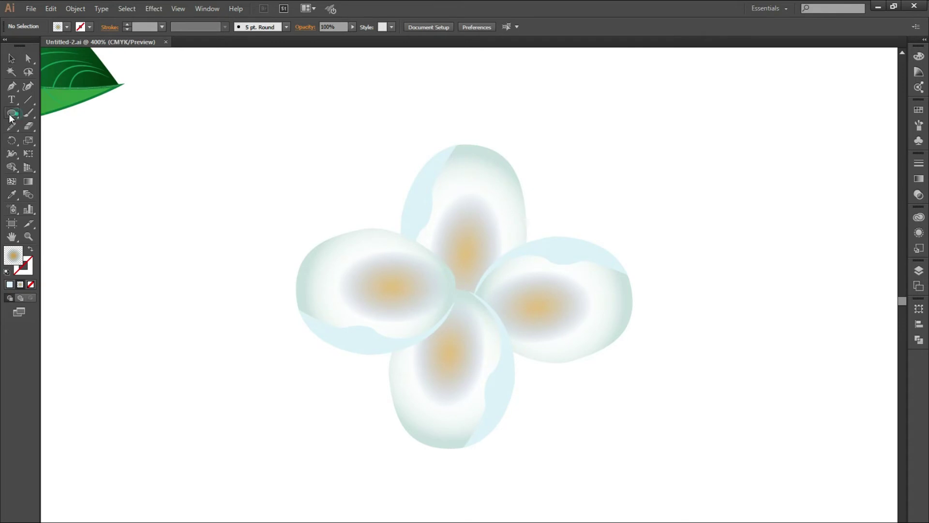
pyautogui.moveTo(446, 278); pyautogui.dragTo(490, 320)
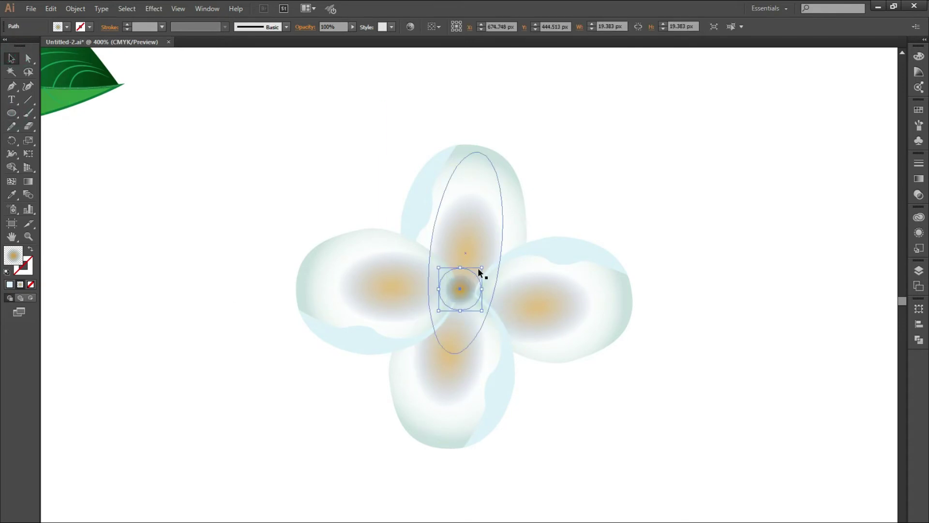
pyautogui.moveTo(464, 293); pyautogui.dragTo(464, 293)
pyautogui.click(226, 321)
# Step: Draw a curved stamen rising right from the flower centre and fill it light blue
pyautogui.hotkey('ctrl', '+')
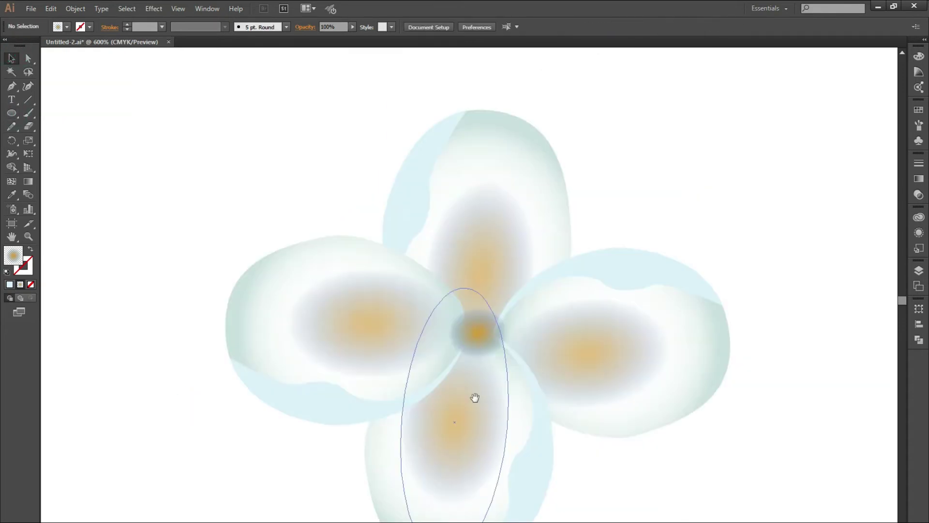
pyautogui.click(489, 326)
pyautogui.moveTo(667, 156); pyautogui.dragTo(785, 139)
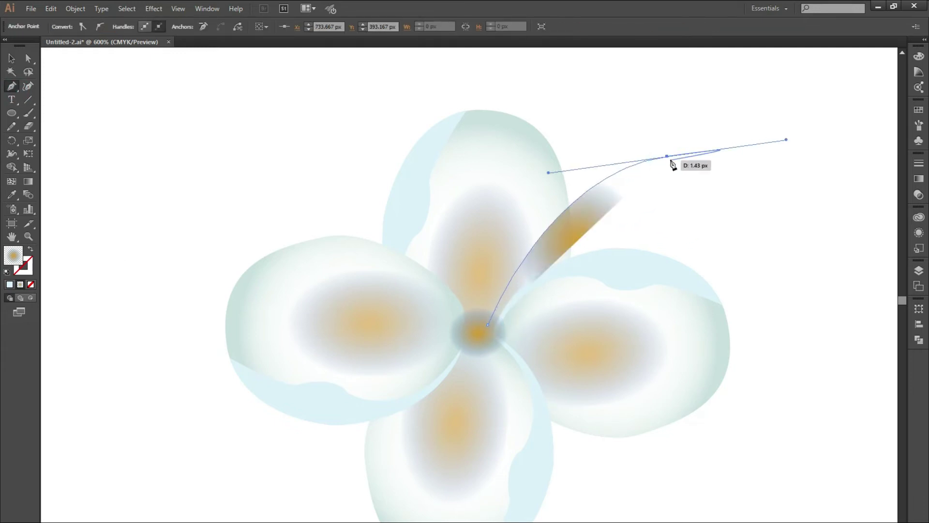
pyautogui.moveTo(489, 328); pyautogui.dragTo(419, 471)
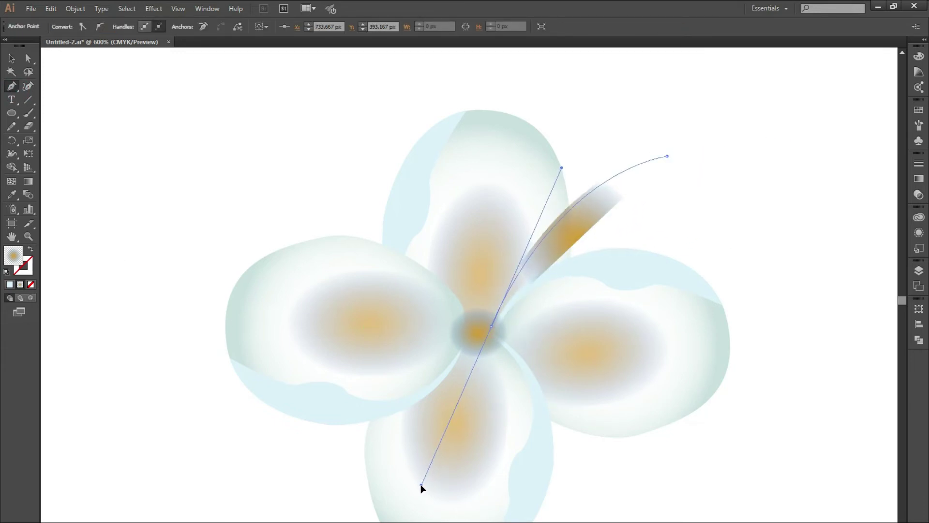
pyautogui.click(490, 328)
pyautogui.doubleClick(12, 262)
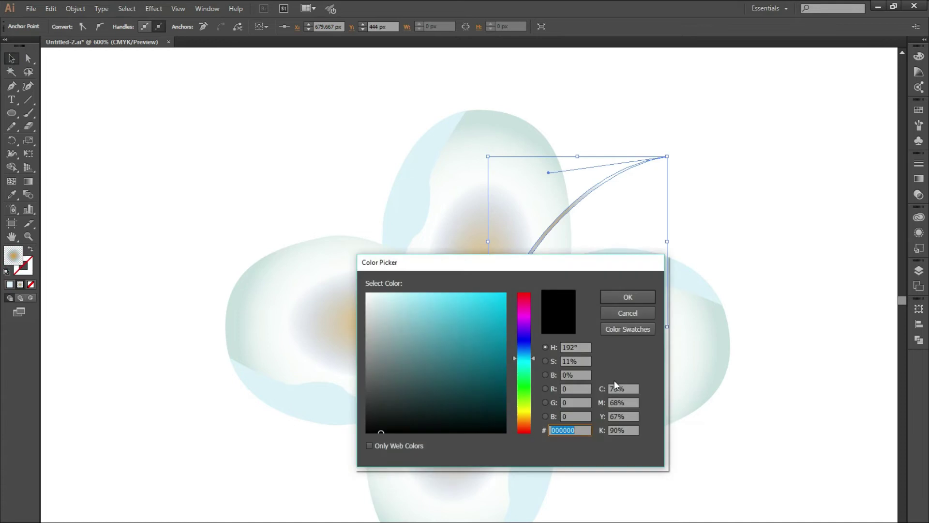
pyautogui.click(628, 296)
# Step: Duplicate the stamen and reflect the copy onto the left side
pyautogui.click(752, 151)
pyautogui.moveTo(632, 181); pyautogui.dragTo(602, 174)
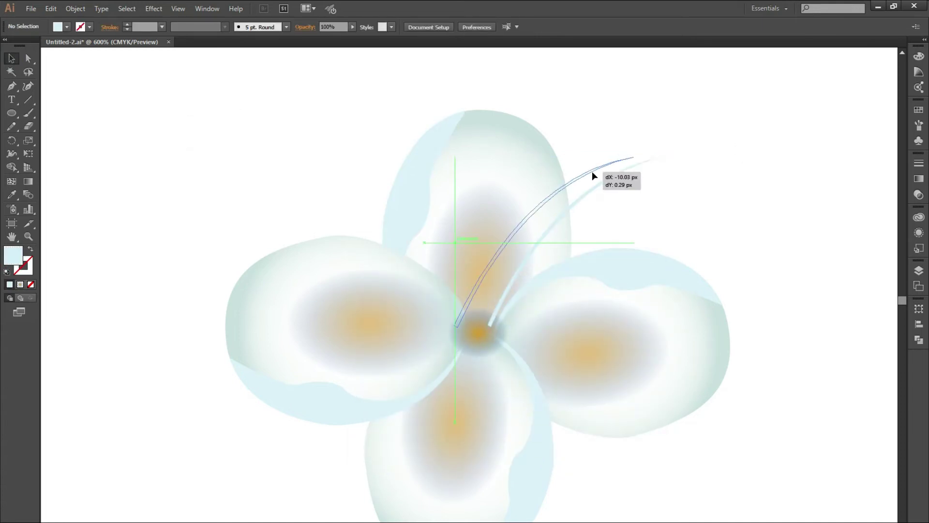
pyautogui.rightClick(604, 186)
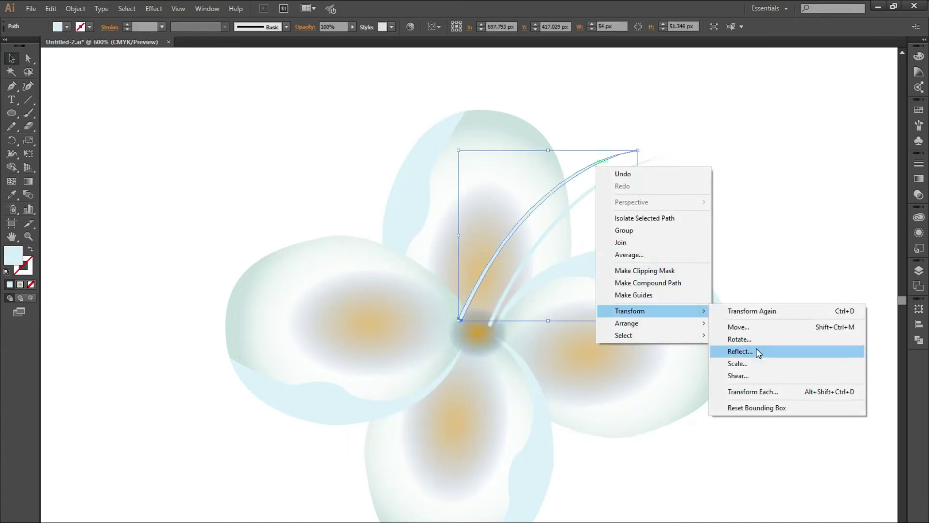
pyautogui.click(756, 353)
pyautogui.click(465, 351)
pyautogui.moveTo(439, 257); pyautogui.dragTo(439, 257)
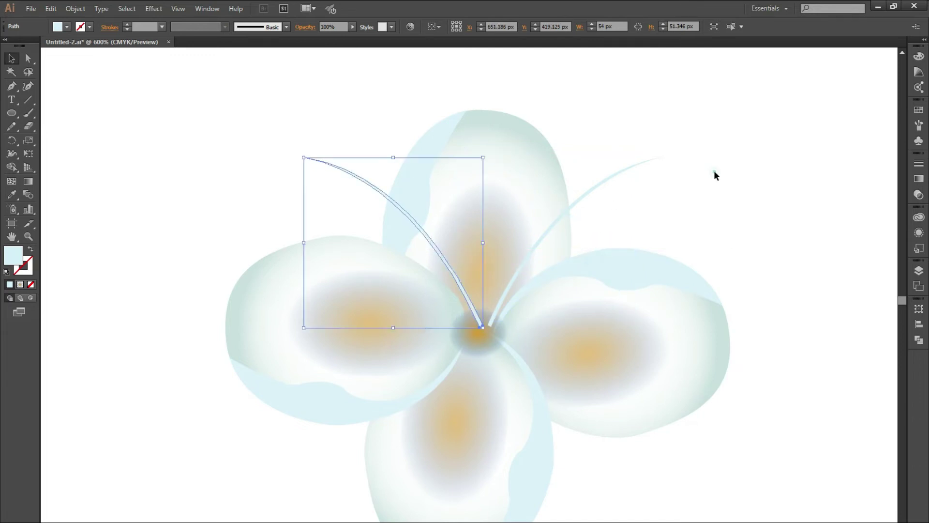
pyautogui.click(717, 203)
# Step: Move a stamen's base onto the centre and rotate it clockwise
pyautogui.click(450, 266)
pyautogui.moveTo(511, 272)
pyautogui.mouseDown()
pyautogui.moveTo(494, 280)
pyautogui.moveTo(504, 288)
pyautogui.mouseUp()
pyautogui.moveTo(678, 175); pyautogui.dragTo(653, 221)
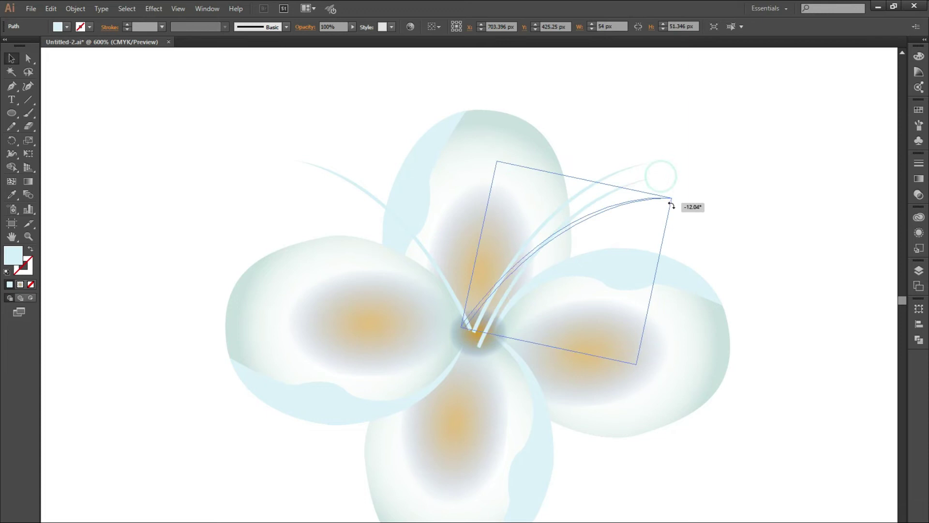
pyautogui.click(758, 190)
# Step: Add a small #F4E363 yellow dot on the right stamen tip
pyautogui.moveTo(277, 150); pyautogui.dragTo(296, 170)
pyautogui.press('v')
pyautogui.doubleClick(13, 254)
pyautogui.write('F4E363')
pyautogui.press('Return')
pyautogui.moveTo(286, 160); pyautogui.dragTo(651, 162)
# Step: Move the flower group over the leaves and reposition the arrangement
pyautogui.scroll(2, 629, 252)
pyautogui.scroll(1, 338, 363)
pyautogui.click(268, 429)
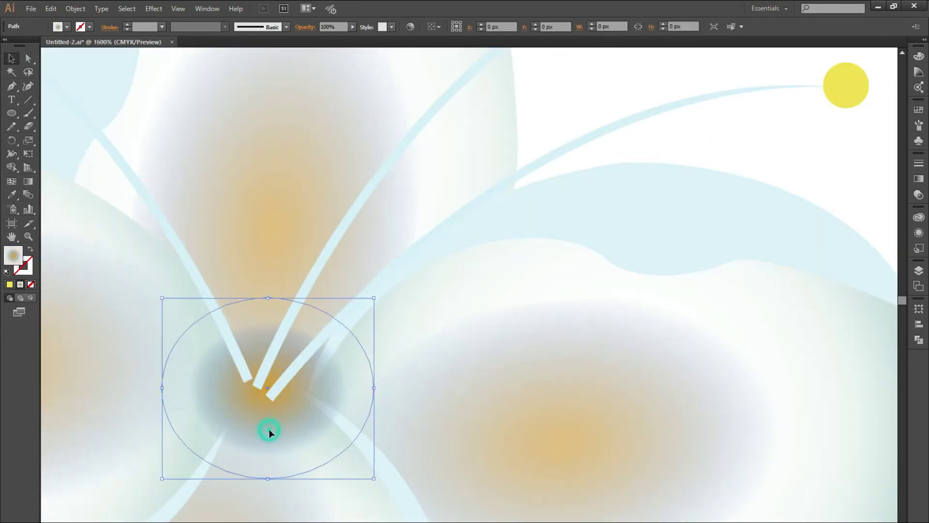
pyautogui.scroll(-3, 271, 445)
pyautogui.scroll(-3, 604, 315)
pyautogui.click(425, 310)
pyautogui.moveTo(198, 347); pyautogui.dragTo(499, 422)
pyautogui.moveTo(455, 444); pyautogui.dragTo(321, 385)
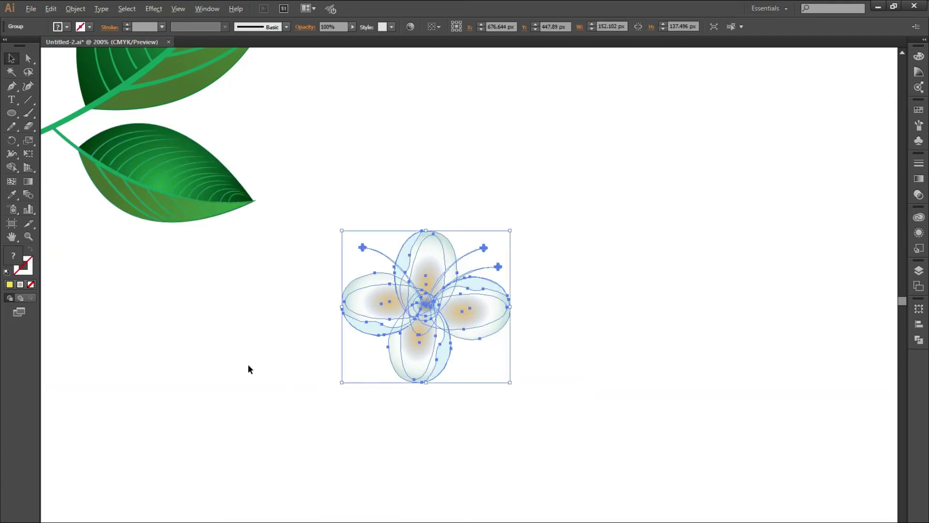
pyautogui.hotkey('ctrl', '1')
pyautogui.moveTo(696, 345); pyautogui.dragTo(660, 333)
pyautogui.moveTo(556, 302); pyautogui.dragTo(483, 218)
pyautogui.moveTo(309, 303); pyautogui.dragTo(449, 331)
# Step: Scale the flower smaller on the leaves and nudge it up
pyautogui.click(648, 377)
pyautogui.hotkey('ctrl', '+')
pyautogui.moveTo(541, 109); pyautogui.dragTo(480, 141)
pyautogui.moveTo(391, 219); pyautogui.dragTo(398, 203)
# Step: Place a shrunken, reflected copy of the flower on the lower-left leaf
pyautogui.moveTo(494, 118)
pyautogui.mouseDown()
pyautogui.moveTo(411, 227)
pyautogui.moveTo(244, 378)
pyautogui.mouseUp()
pyautogui.moveTo(203, 416); pyautogui.dragTo(290, 306)
pyautogui.rightClick(285, 300)
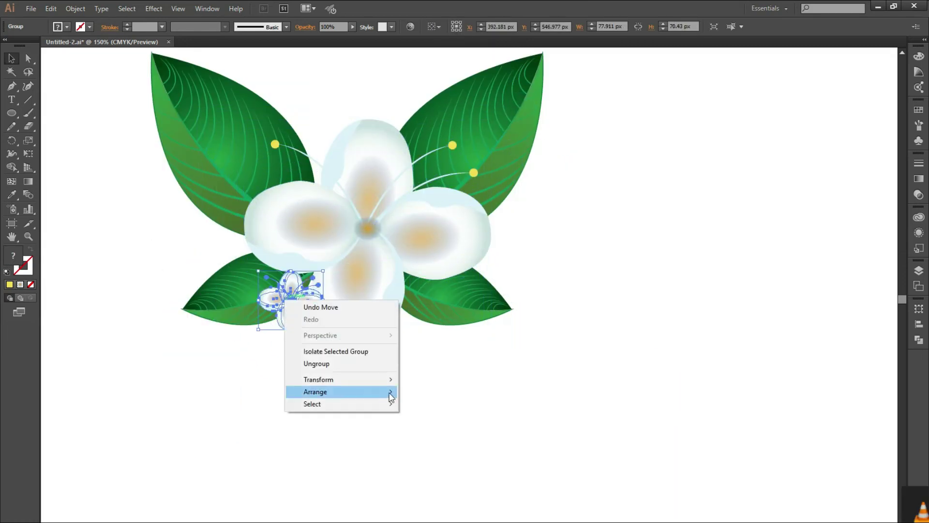
pyautogui.click(427, 419)
pyautogui.click(462, 351)
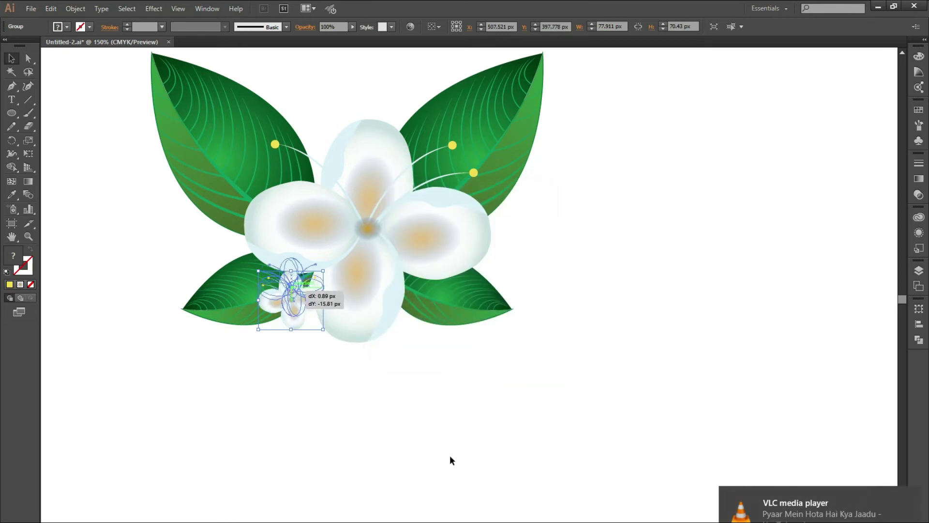
pyautogui.click(448, 455)
pyautogui.scroll(2, 289, 291)
pyautogui.click(288, 291)
pyautogui.scroll(3, 336, 276)
pyautogui.scroll(3, 359, 437)
# Step: Draw a curved shadow shape behind the small flower with the Pen tool
pyautogui.press('p')
pyautogui.click(239, 173)
pyautogui.moveTo(358, 353); pyautogui.dragTo(340, 506)
pyautogui.click(358, 353)
pyautogui.moveTo(529, 378); pyautogui.dragTo(497, 146)
pyautogui.moveTo(547, 219); pyautogui.dragTo(561, 317)
pyautogui.moveTo(423, 411)
pyautogui.mouseDown()
pyautogui.moveTo(364, 416)
pyautogui.moveTo(427, 412)
pyautogui.mouseUp()
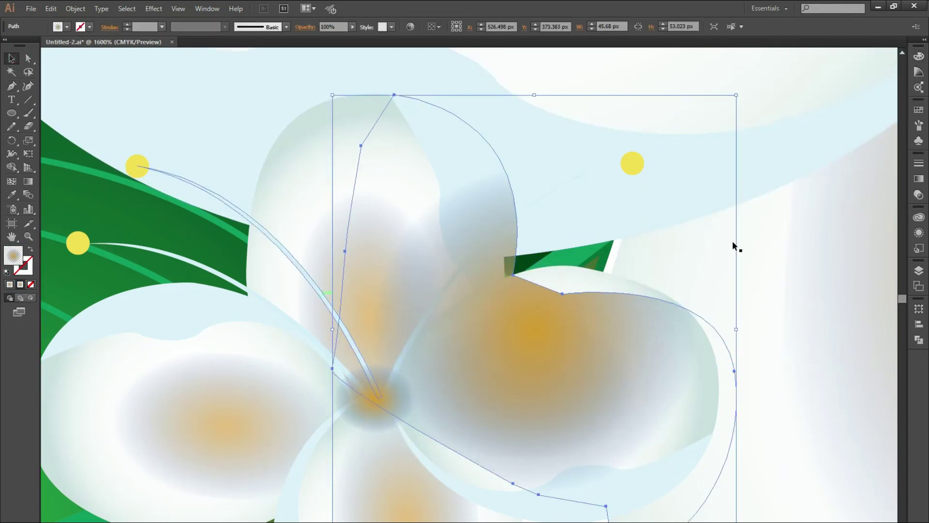
# Step: Give the shadow shape a solid black fill
pyautogui.click(793, 172)
pyautogui.click(735, 186)
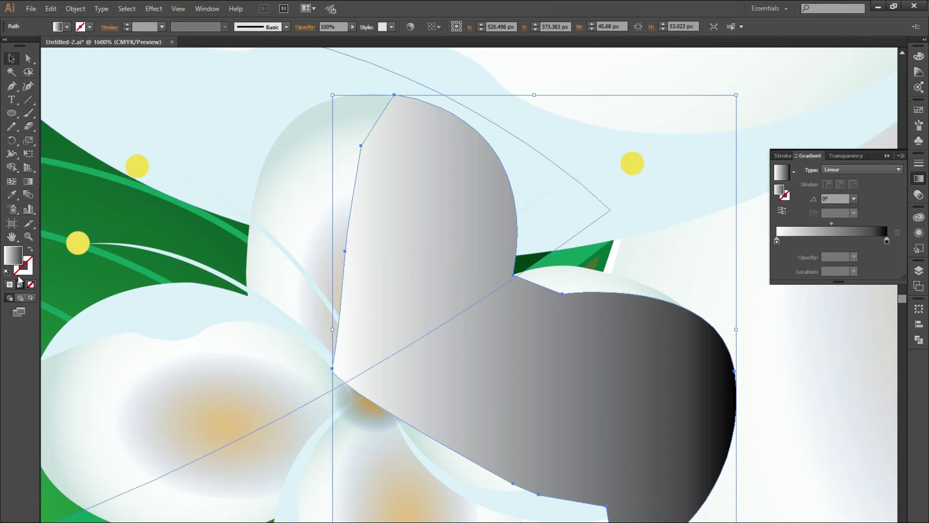
pyautogui.doubleClick(13, 259)
pyautogui.press('Return')
# Step: Apply an 8 px Gaussian Blur to the shadow and set opacity to 48%
pyautogui.click(162, 10)
pyautogui.click(305, 190)
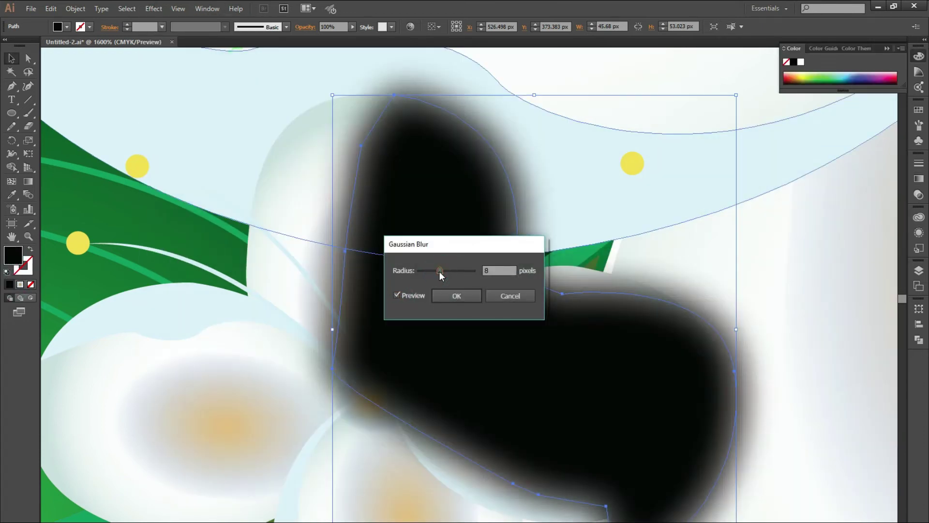
pyautogui.click(446, 296)
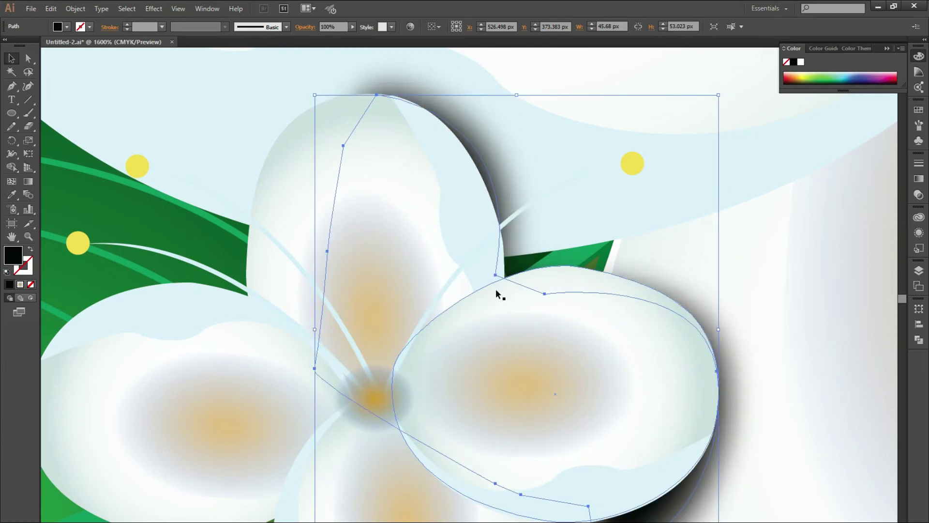
pyautogui.moveTo(340, 39); pyautogui.dragTo(328, 35)
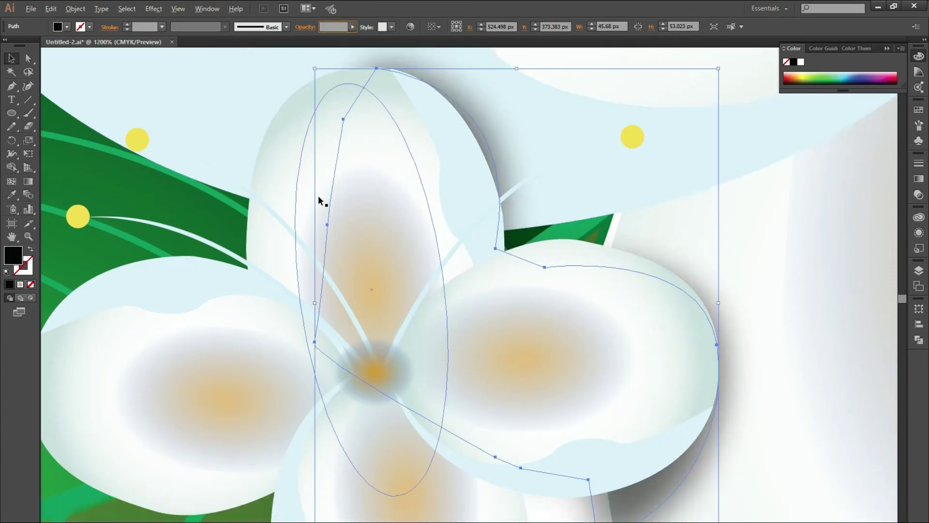
pyautogui.hotkey('ctrl', '-')
pyautogui.hotkey('ctrl', '-')
pyautogui.hotkey('ctrl', '-')
pyautogui.click(403, 375)
# Step: Enlarge the shadow copy over the big flower and send it behind the petals
pyautogui.scroll(3, 402, 375)
pyautogui.hscroll(4, 613, 396)
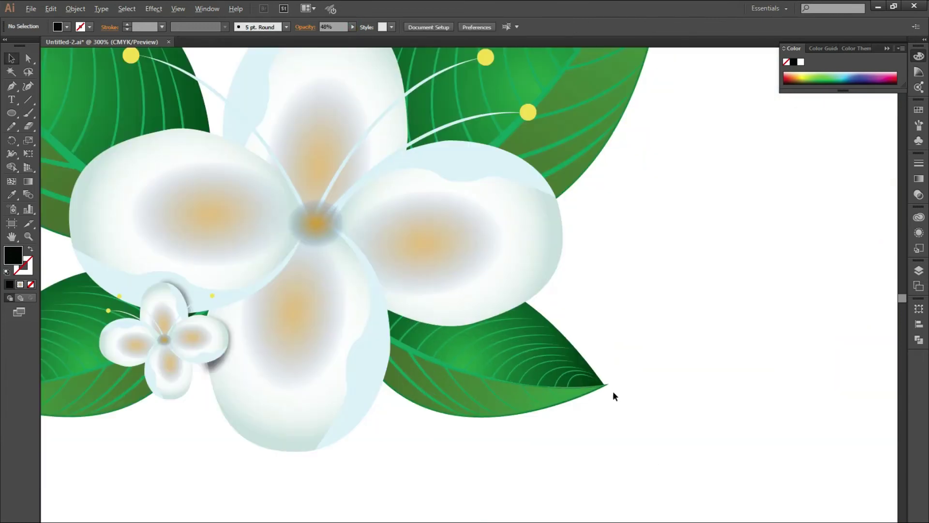
pyautogui.scroll(5, 449, 162)
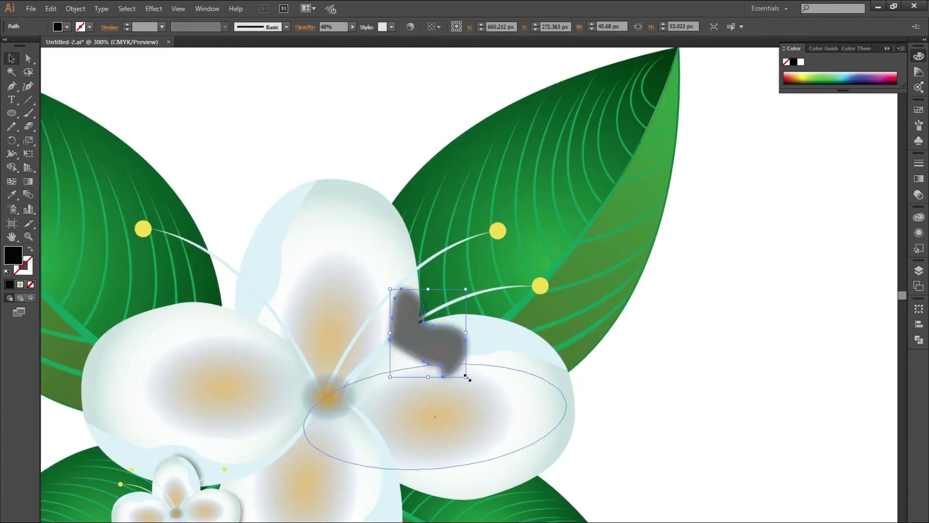
pyautogui.moveTo(573, 456); pyautogui.dragTo(518, 360)
pyautogui.hotkey('ctrl', '[')
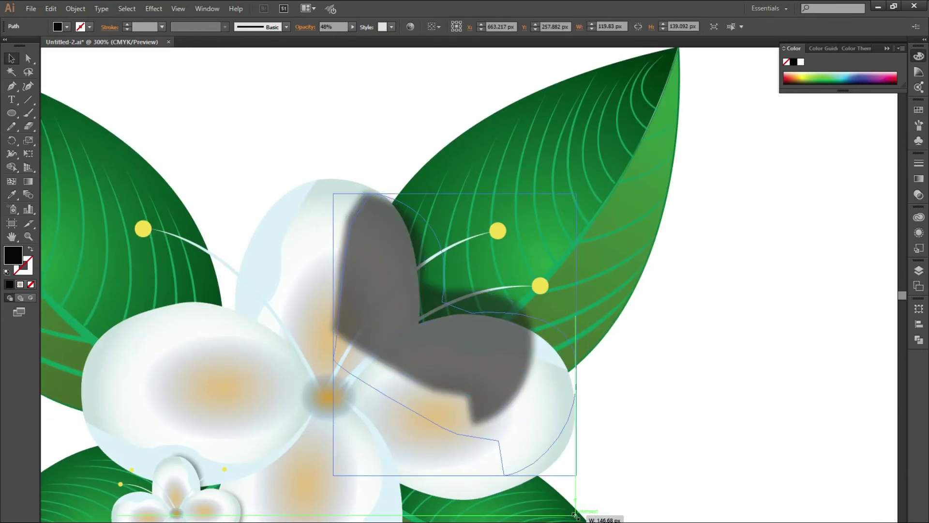
pyautogui.hotkey('ctrl', '[')
pyautogui.hotkey('ctrl', '[')
pyautogui.click(661, 456)
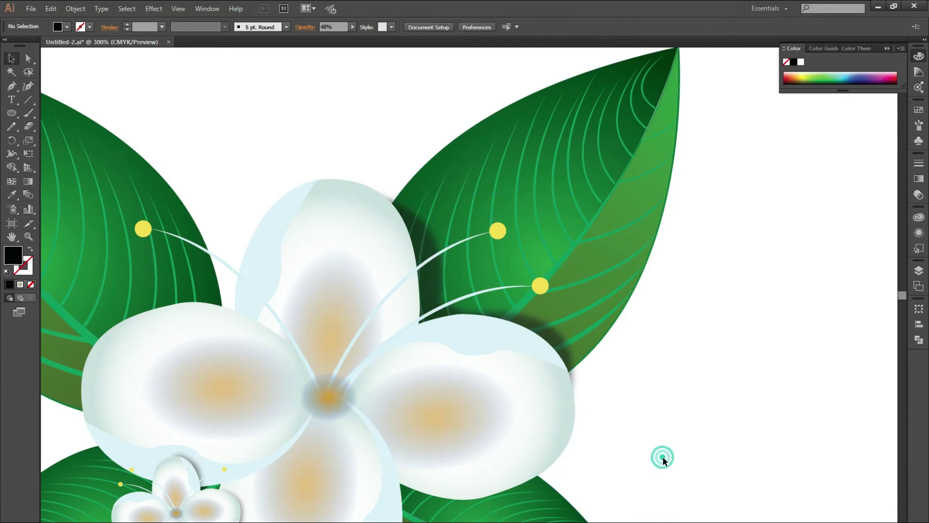
# Step: Zoom out and reselect the shadow shape to check its placement
pyautogui.hotkey('ctrl', '-')
pyautogui.click(570, 204)
pyautogui.click(761, 216)
pyautogui.click(576, 216)
pyautogui.click(814, 324)
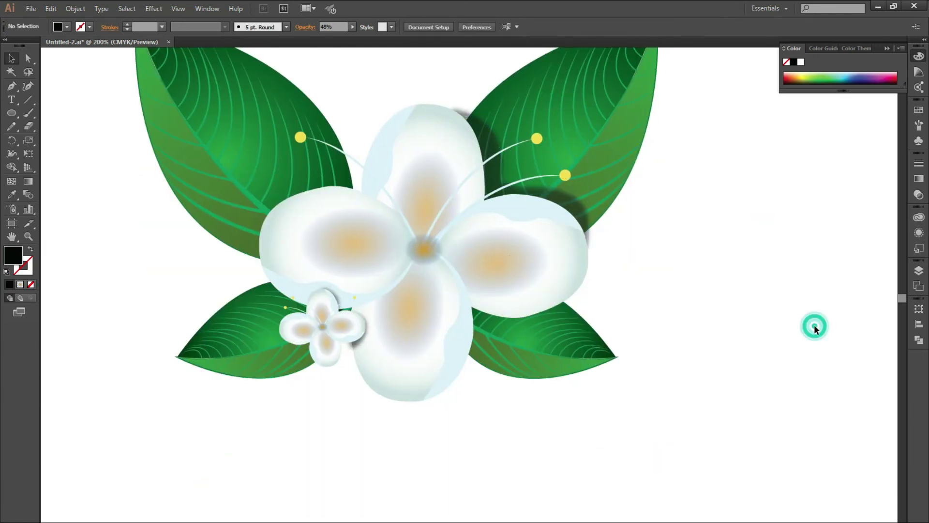
# Step: Select all the artwork and resize it
pyautogui.hotkey('ctrl', '1')
pyautogui.scroll(2, 546, 410)
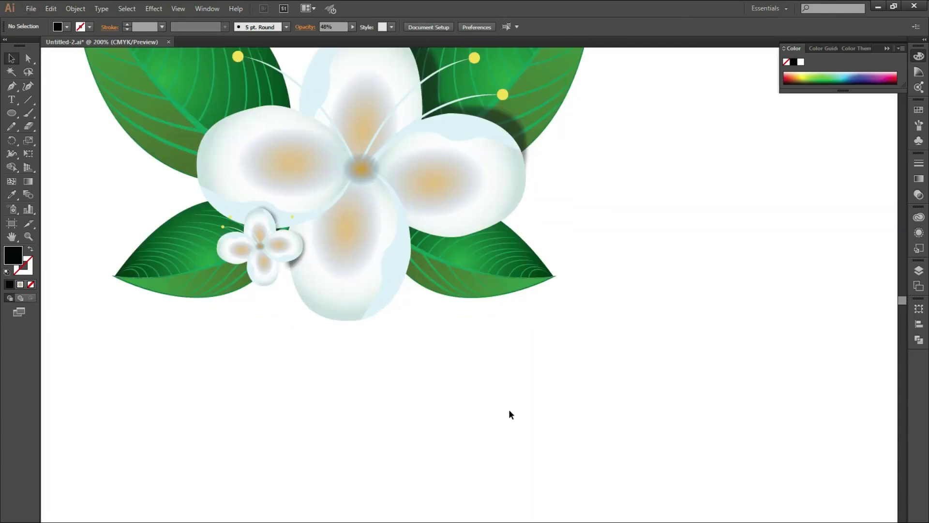
pyautogui.scroll(-3, 508, 415)
pyautogui.hotkey('ctrl', 'a')
pyautogui.moveTo(541, 251)
pyautogui.mouseDown()
pyautogui.moveTo(576, 274)
pyautogui.moveTo(590, 249)
pyautogui.moveTo(774, 367)
pyautogui.mouseUp()
# Step: Shrink a leaf copy and rotate it into place beneath the flower
pyautogui.hotkey('ctrl', '1')
pyautogui.moveTo(795, 301)
pyautogui.mouseDown()
pyautogui.moveTo(729, 387)
pyautogui.moveTo(663, 437)
pyautogui.mouseUp()
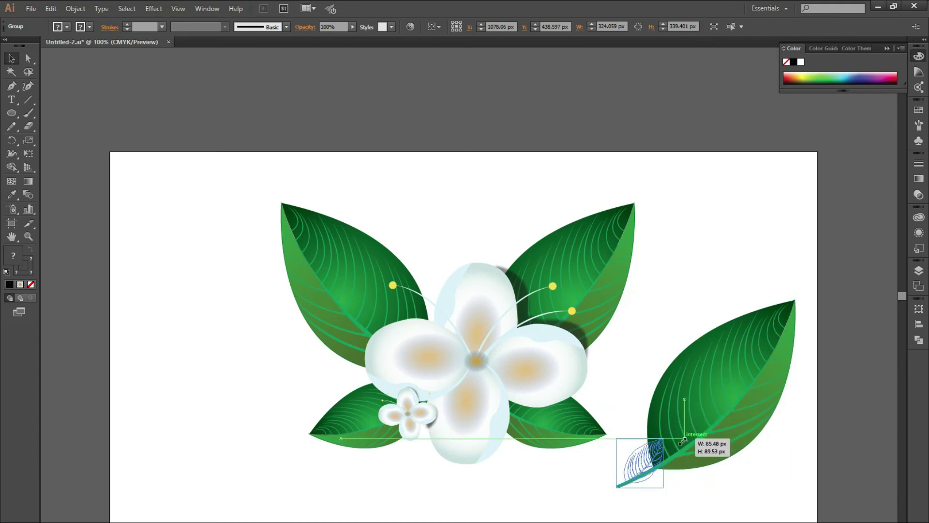
pyautogui.moveTo(629, 481); pyautogui.dragTo(530, 413)
pyautogui.scroll(2, 530, 413)
pyautogui.moveTo(596, 355)
pyautogui.mouseDown()
pyautogui.moveTo(586, 349)
pyautogui.moveTo(615, 417)
pyautogui.mouseUp()
pyautogui.moveTo(555, 407)
pyautogui.mouseDown()
pyautogui.moveTo(567, 441)
pyautogui.moveTo(512, 508)
pyautogui.mouseUp()
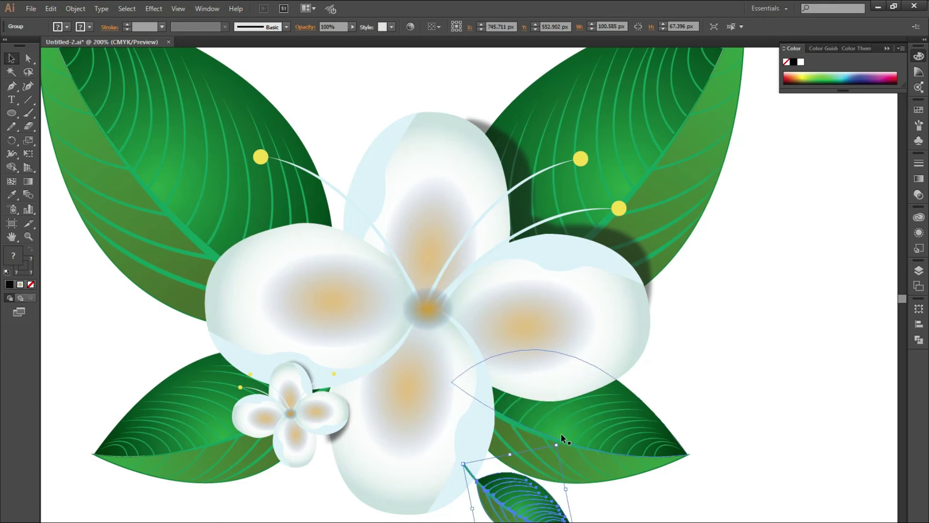
pyautogui.moveTo(579, 489); pyautogui.dragTo(579, 482)
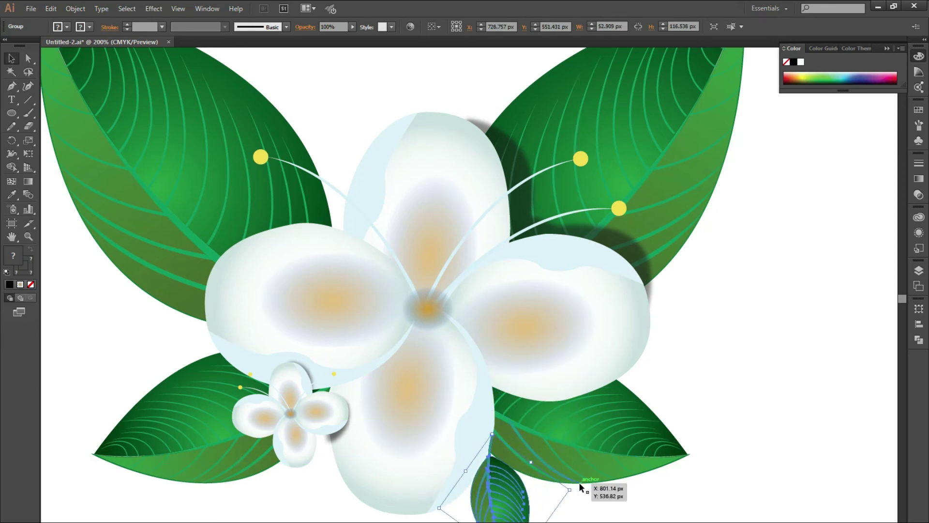
pyautogui.click(803, 403)
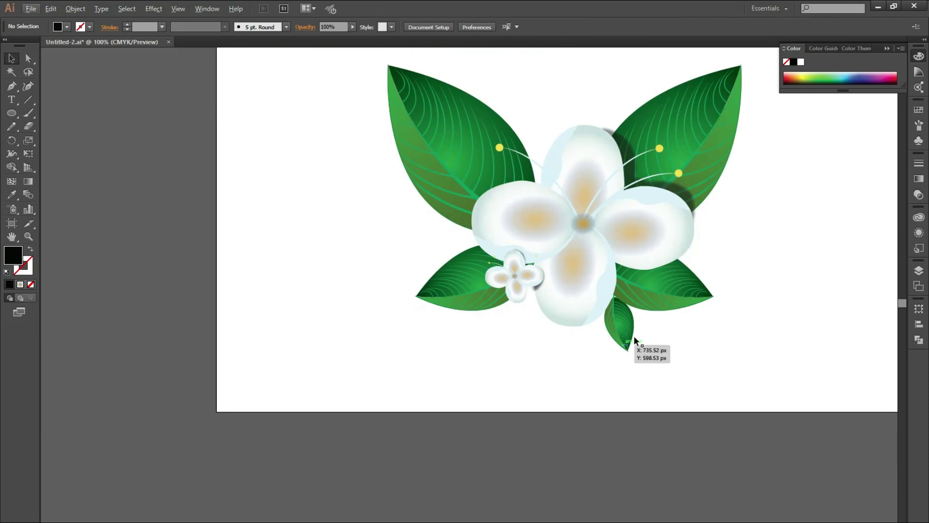
pyautogui.moveTo(633, 338)
pyautogui.mouseDown()
pyautogui.moveTo(530, 312)
pyautogui.moveTo(591, 379)
pyautogui.mouseUp()
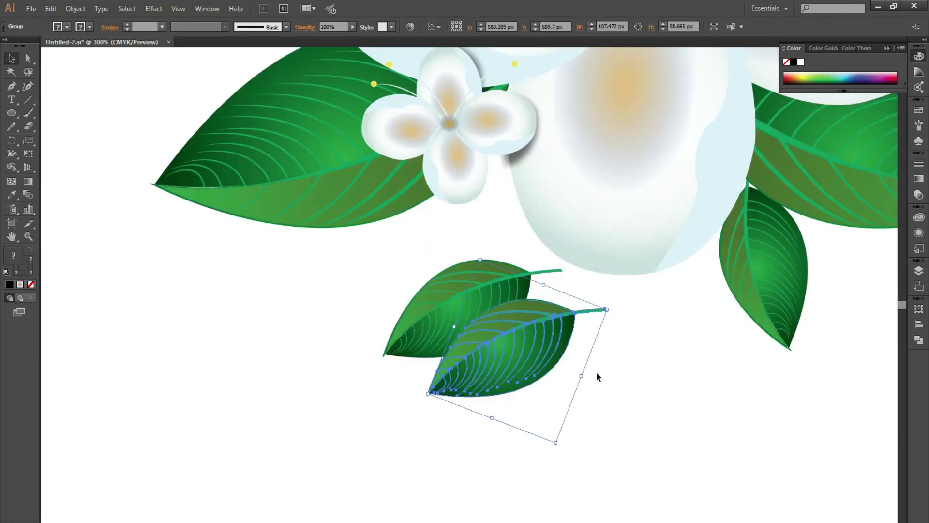
# Step: Reflect a copy of the small leaf and rotate it beside the first
pyautogui.rightClick(571, 347)
pyautogui.click(711, 466)
pyautogui.click(470, 350)
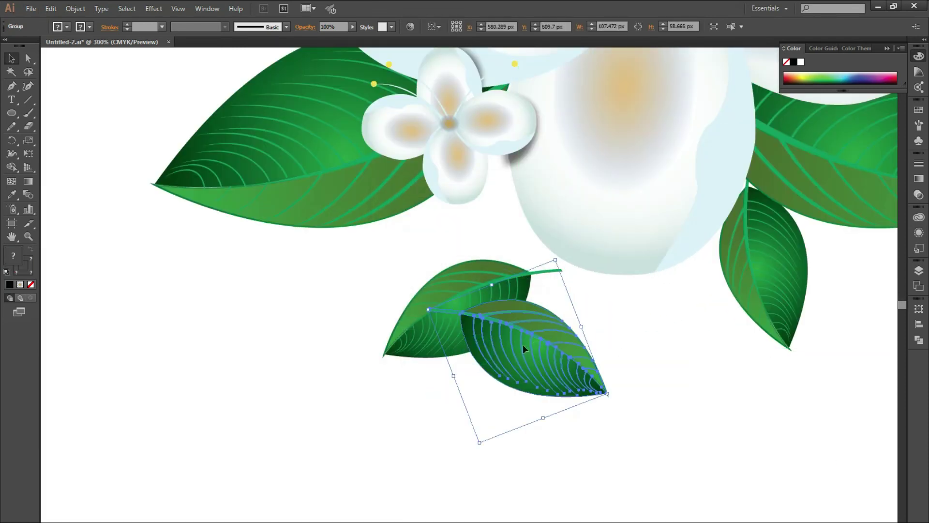
pyautogui.moveTo(522, 344); pyautogui.dragTo(619, 315)
pyautogui.moveTo(711, 382)
pyautogui.mouseDown()
pyautogui.moveTo(700, 404)
pyautogui.moveTo(695, 249)
pyautogui.mouseUp()
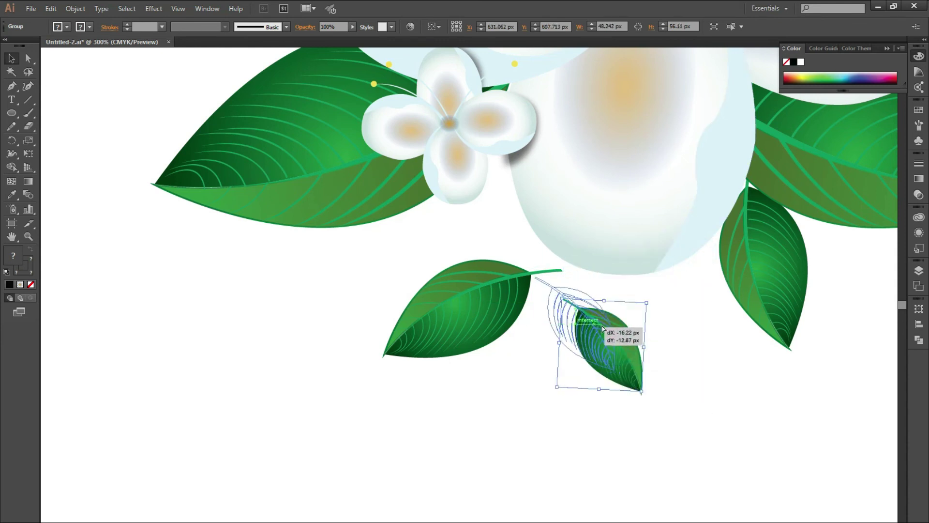
pyautogui.moveTo(578, 336)
pyautogui.mouseDown()
pyautogui.moveTo(557, 339)
pyautogui.moveTo(513, 265)
pyautogui.mouseUp()
pyautogui.keyDown('shift'); pyautogui.click(460, 315); pyautogui.keyUp('shift')
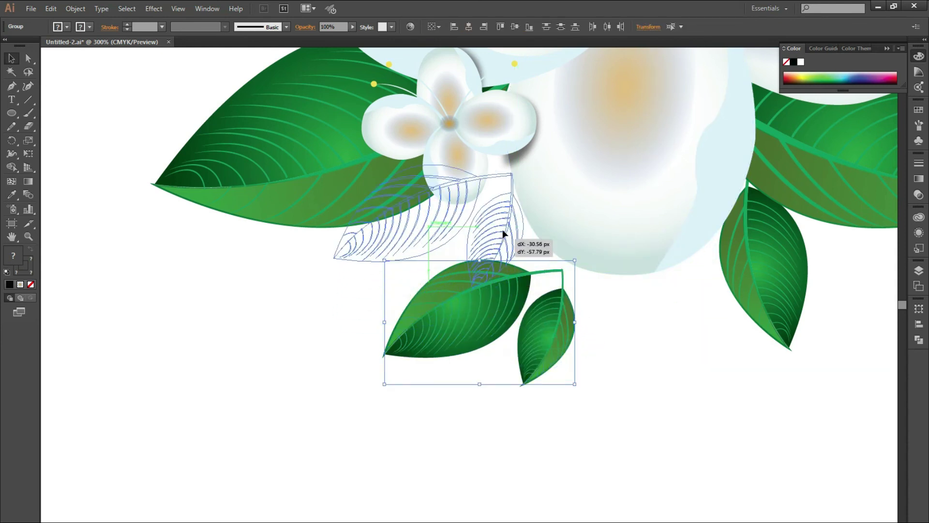
# Step: Scale the top-right leaf down to a smaller size
pyautogui.hotkey('ctrl', '1')
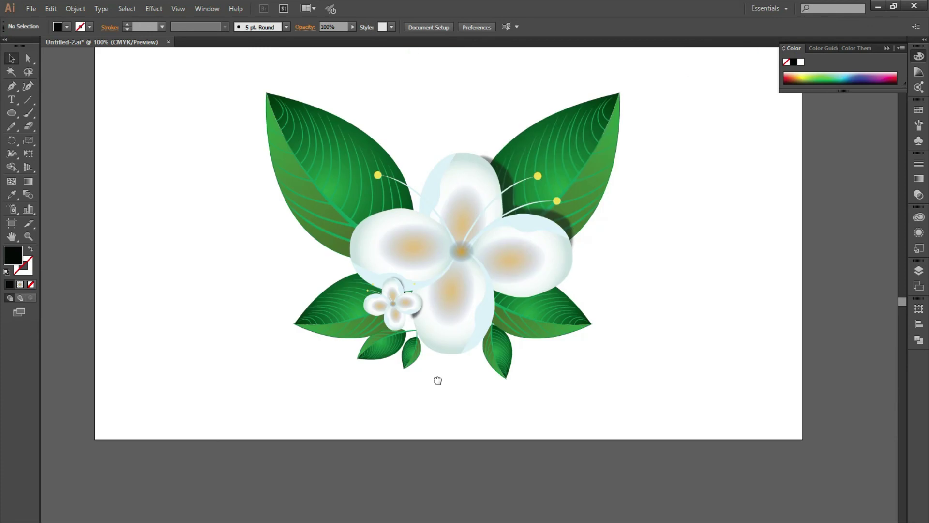
pyautogui.click(571, 145)
pyautogui.moveTo(623, 90); pyautogui.dragTo(570, 160)
pyautogui.click(655, 194)
pyautogui.hotkey('ctrl', '-')
# Step: Select all the artwork and nudge it slightly to the right on the artboard
pyautogui.hotkey('ctrl', 'a')
pyautogui.moveTo(448, 267); pyautogui.dragTo(461, 266)
pyautogui.click(653, 278)
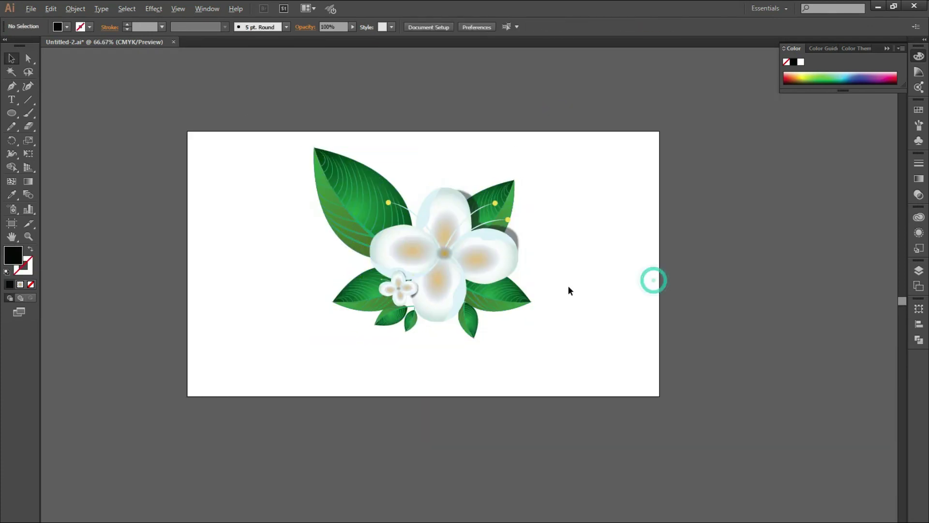
pyautogui.hotkey('ctrl', '1')
# Step: Select the shadow behind the right petal and enter 48 for it
pyautogui.click(452, 211)
pyautogui.click(386, 426)
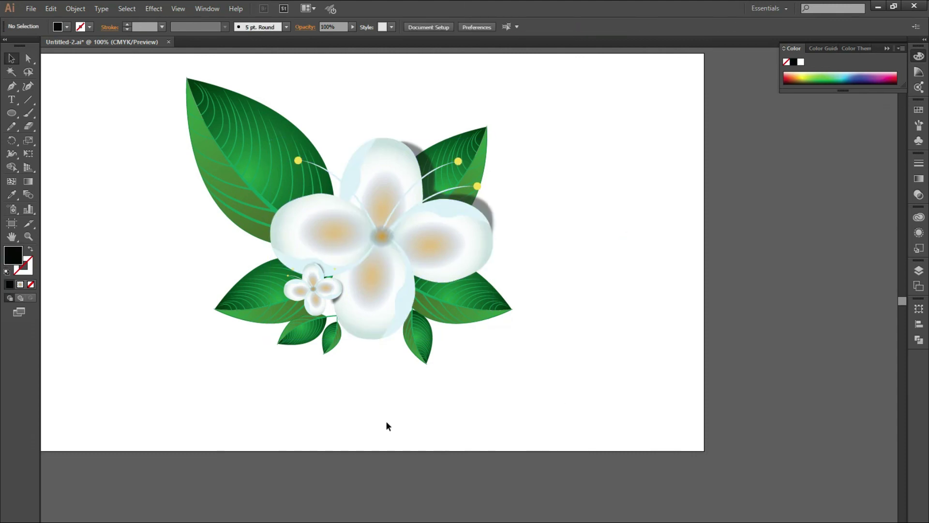
pyautogui.click(486, 210)
pyautogui.press('4')
pyautogui.press('8')
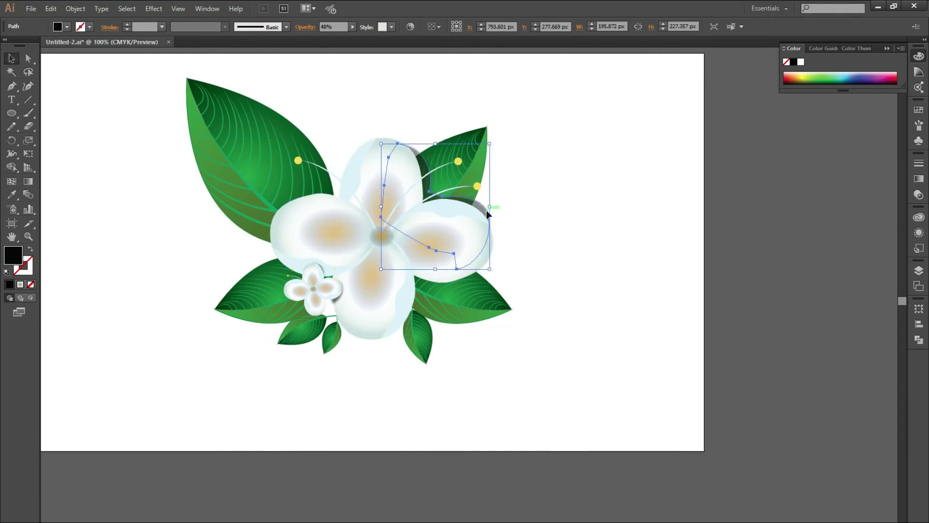
pyautogui.click(610, 277)
# Step: Move the top-left leaf slightly down and to the right into place
pyautogui.hotkey('ctrl', '-')
pyautogui.hotkey('ctrl', 'a')
pyautogui.click(326, 146)
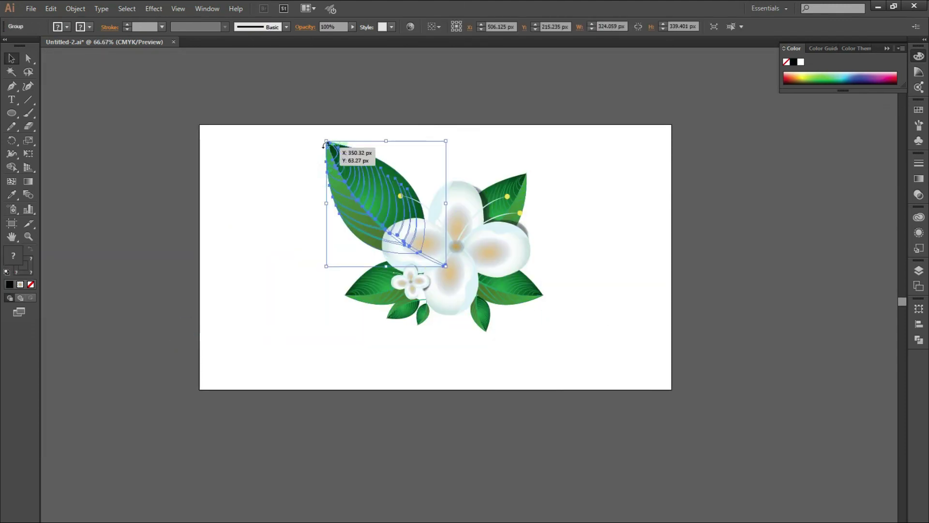
pyautogui.moveTo(328, 144); pyautogui.dragTo(340, 156)
# Step: Shift the whole flower arrangement slightly upward on the artboard
pyautogui.click(284, 257)
pyautogui.hotkey('ctrl', 'a')
pyautogui.moveTo(411, 323); pyautogui.dragTo(410, 317)
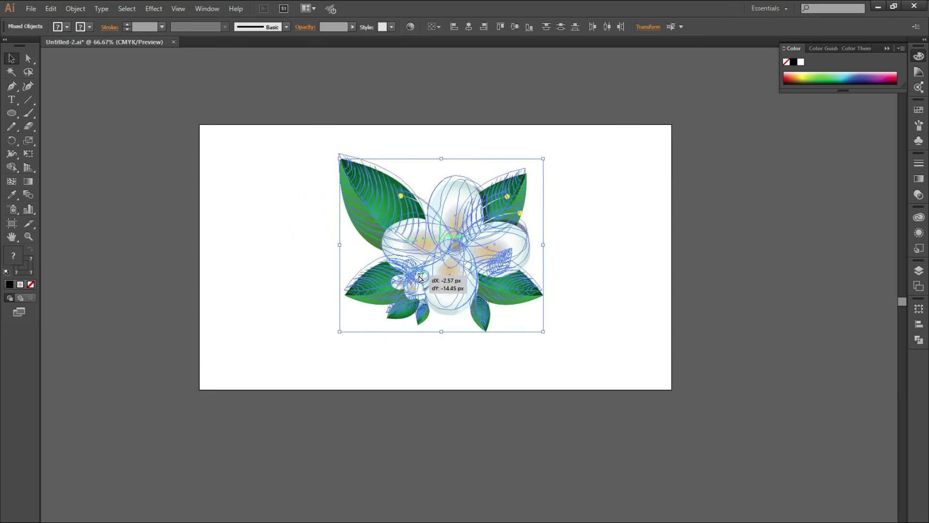
pyautogui.click(453, 345)
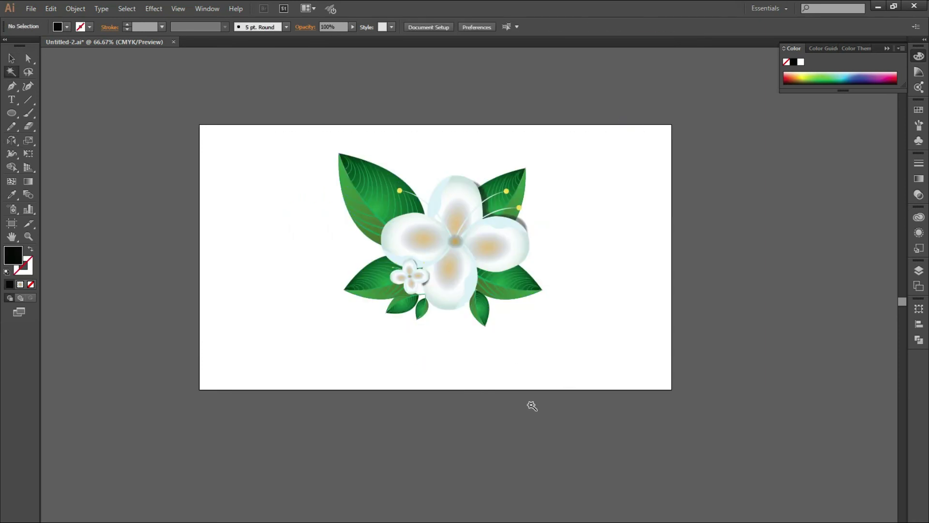
# Step: Type 'Rose' below the flower and scale it up into a large title
pyautogui.press('t')
pyautogui.click(410, 359)
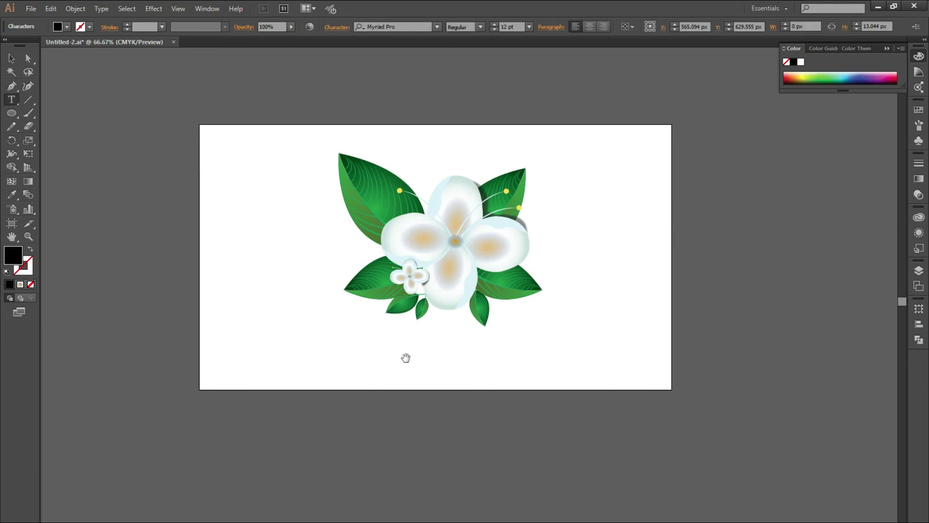
pyautogui.scroll(3, 410, 359)
pyautogui.write('ro')
pyautogui.keyDown('ctrl'); pyautogui.click(422, 351); pyautogui.keyUp('ctrl')
pyautogui.moveTo(435, 358); pyautogui.dragTo(617, 452)
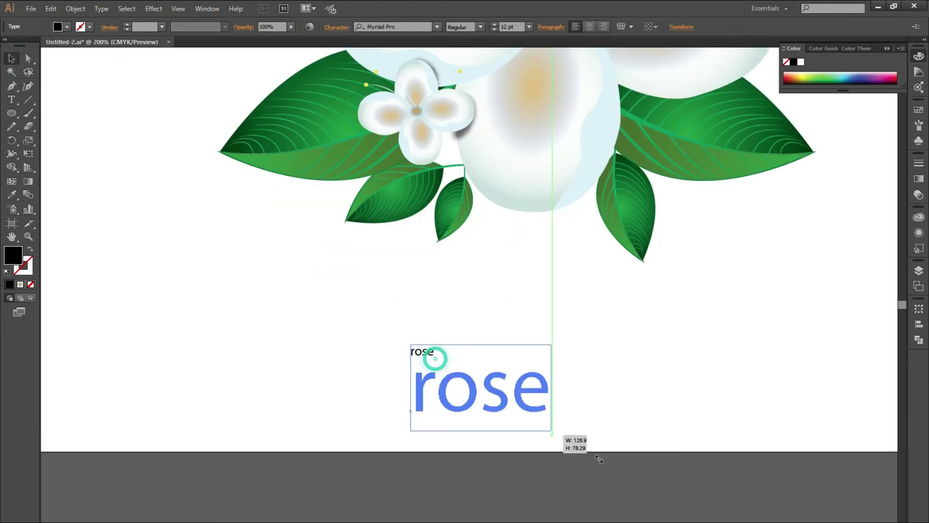
pyautogui.write('osde')
pyautogui.press('BackSpace')
pyautogui.press('BackSpace')
pyautogui.write('e')
pyautogui.press('Escape')
pyautogui.moveTo(643, 285); pyautogui.dragTo(689, 254)
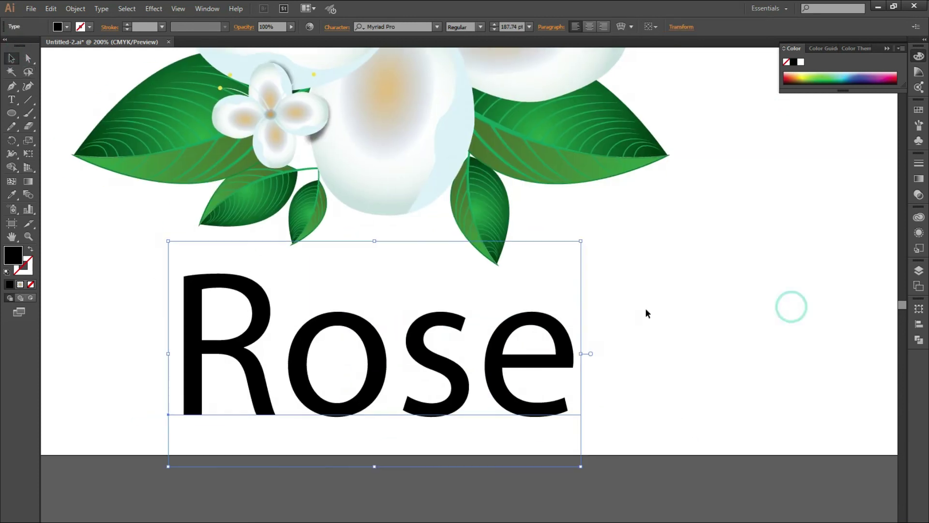